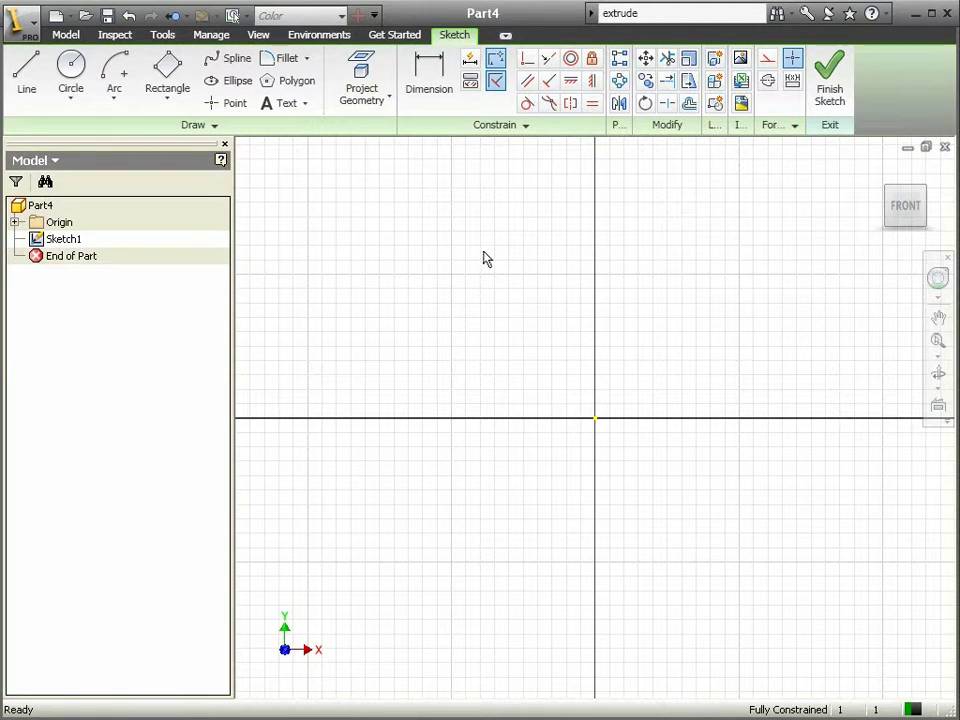
# - Sketch two separate circles above the horizontal axis, a smaller one near the vertical axis and a larger, slightly higher one farther right
pyautogui.moveTo(737, 315)
pyautogui.mouseDown(button='middle')
pyautogui.moveTo(443, 272)
pyautogui.moveTo(432, 281)
pyautogui.mouseUp(button='middle')
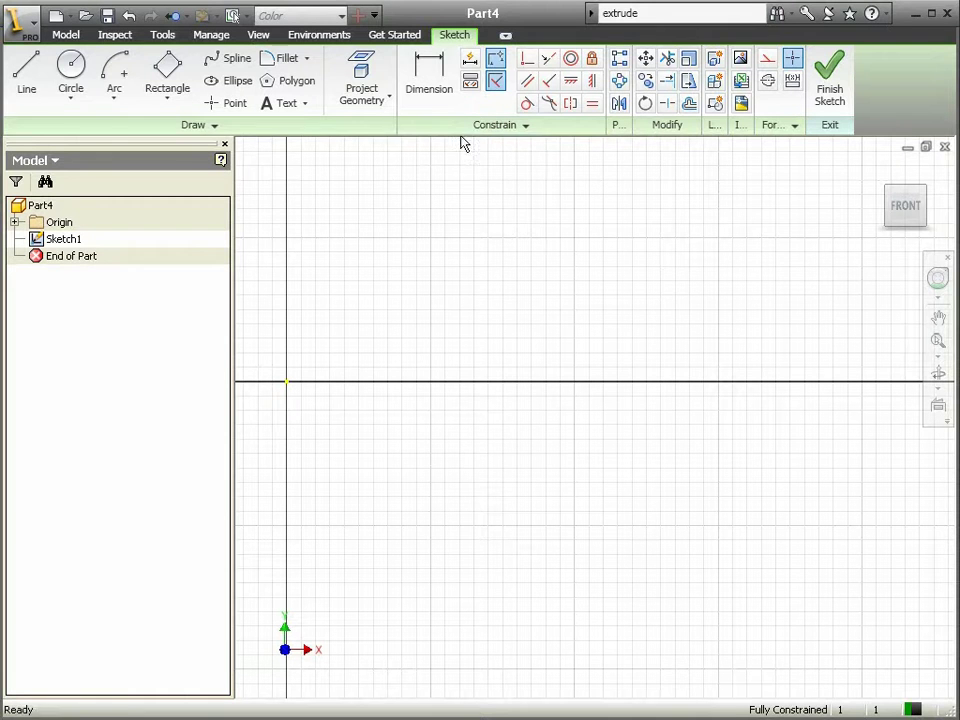
pyautogui.click(72, 70)
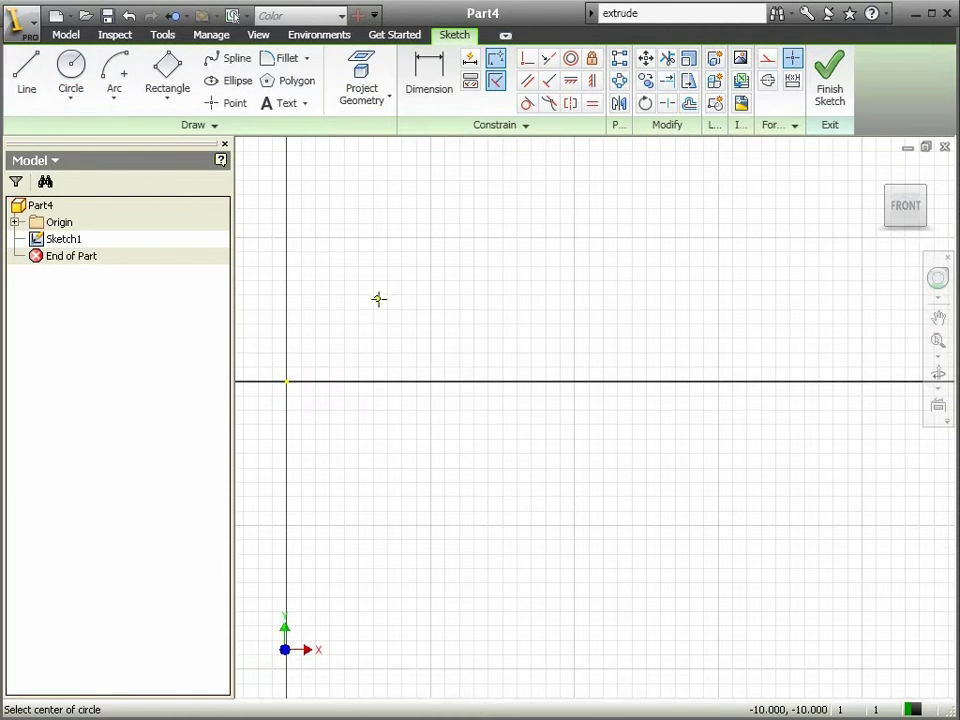
pyautogui.scroll(-2, 395, 310)
pyautogui.moveTo(401, 324); pyautogui.dragTo(493, 373, button='middle')
pyautogui.click(413, 343)
pyautogui.click(446, 407)
pyautogui.scroll(-2, 740, 310)
pyautogui.scroll(3, 760, 330)
pyautogui.moveTo(765, 337)
pyautogui.mouseDown(button='middle')
pyautogui.moveTo(611, 334)
pyautogui.moveTo(620, 335)
pyautogui.mouseUp(button='middle')
pyautogui.click(721, 267)
pyautogui.click(750, 345)
pyautogui.rightClick(463, 208)
pyautogui.click(496, 219)
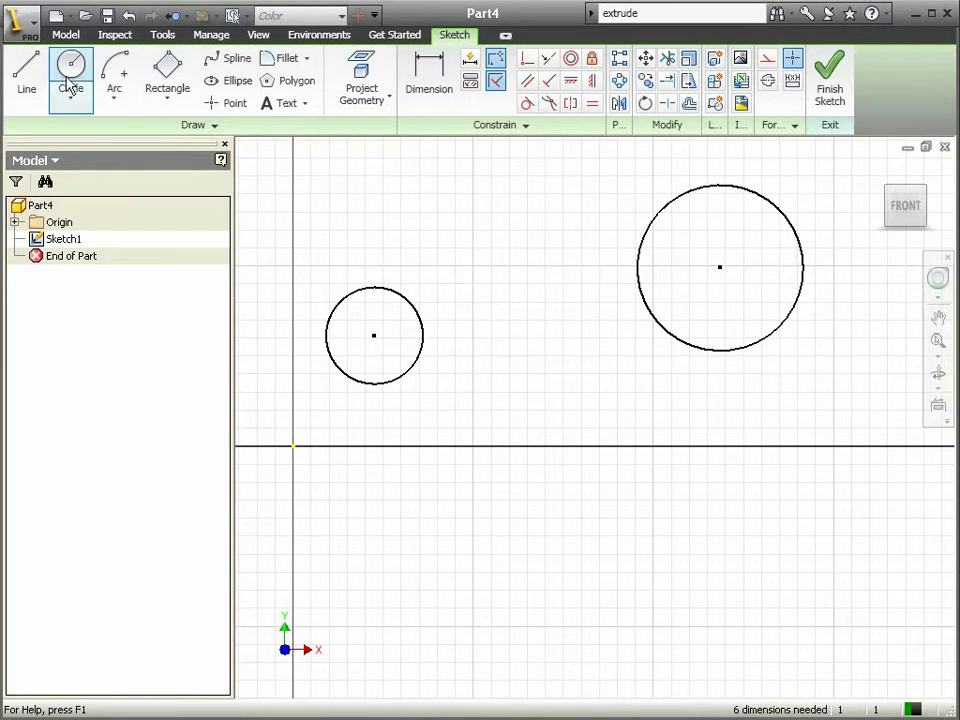
# - Draw a line connecting the centre of the small circle to the centre of the large circle
pyautogui.click(29, 82)
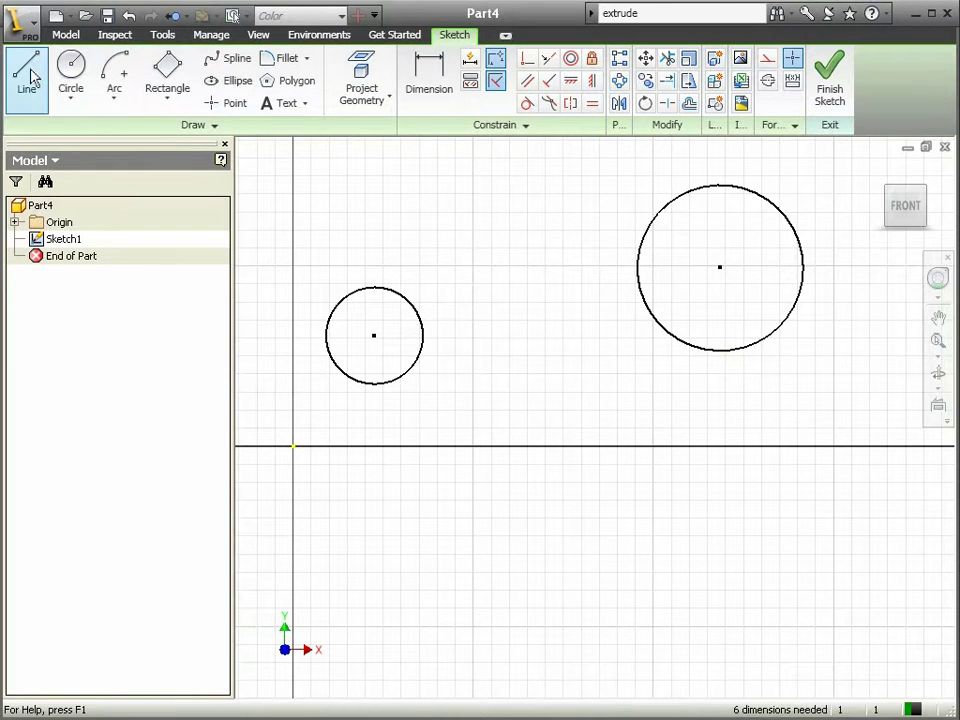
pyautogui.click(375, 335)
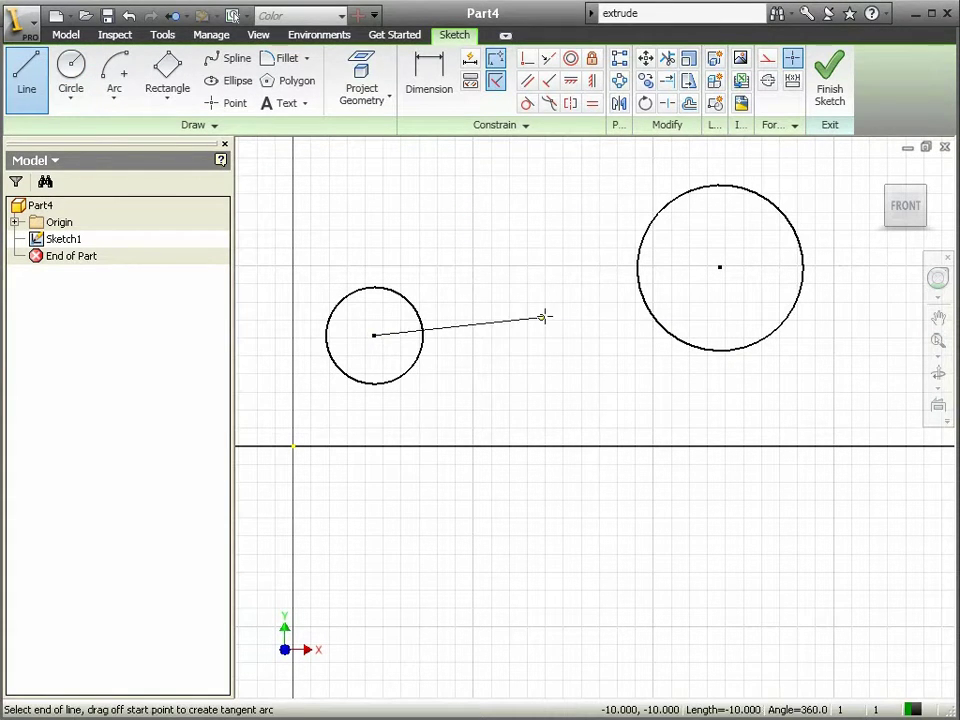
pyautogui.click(720, 268)
pyautogui.rightClick(476, 208)
pyautogui.click(500, 221)
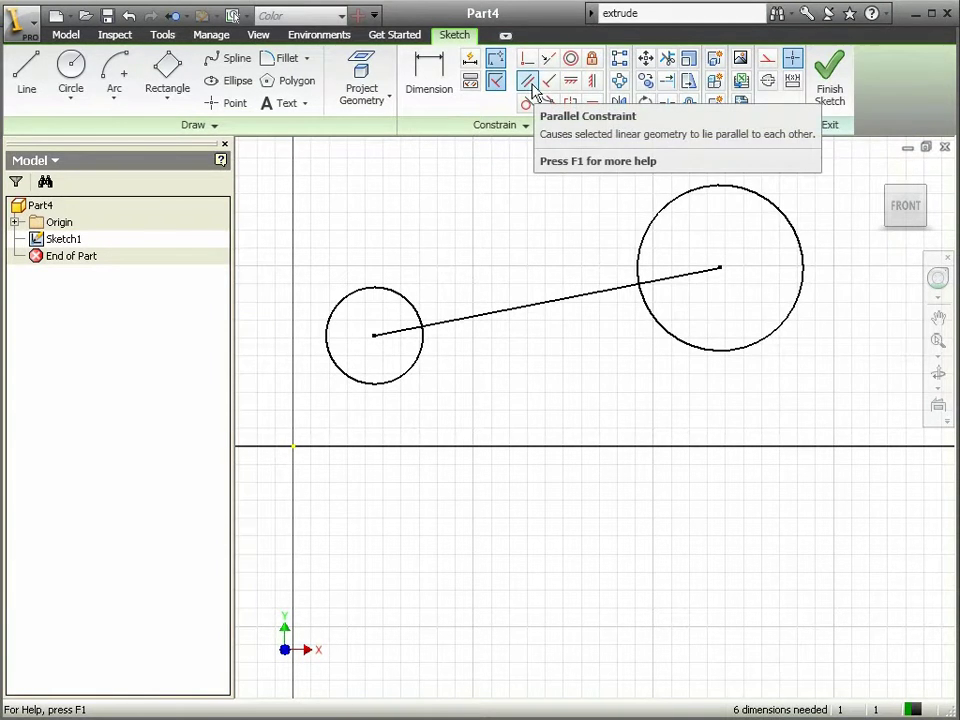
# - Apply a Horizontal constraint to the line joining the two circle centres
pyautogui.moveTo(533, 90)
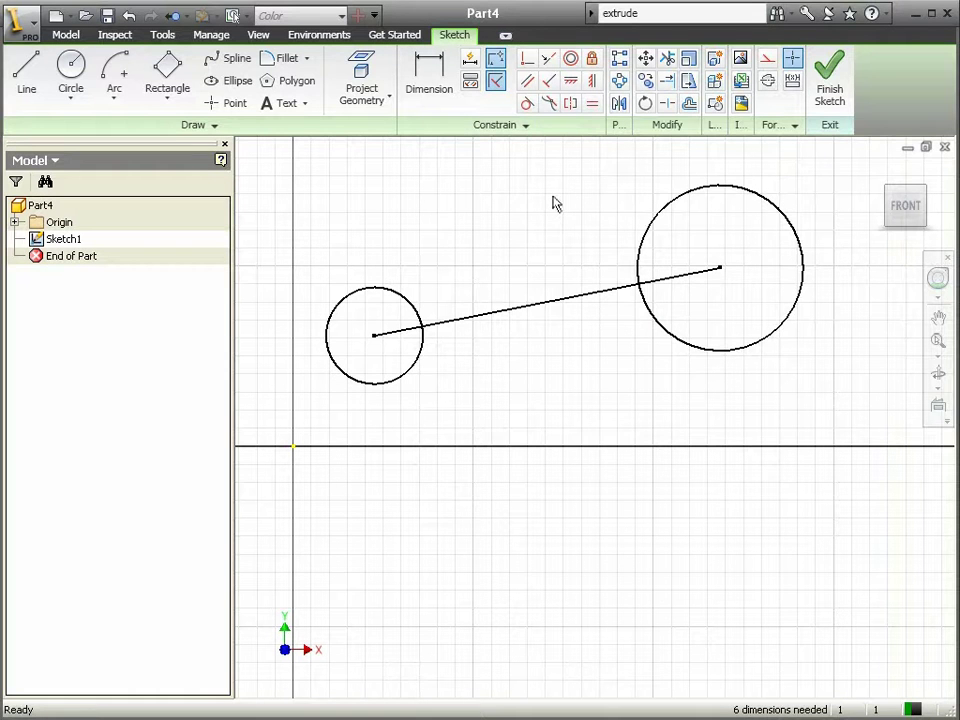
pyautogui.click(576, 88)
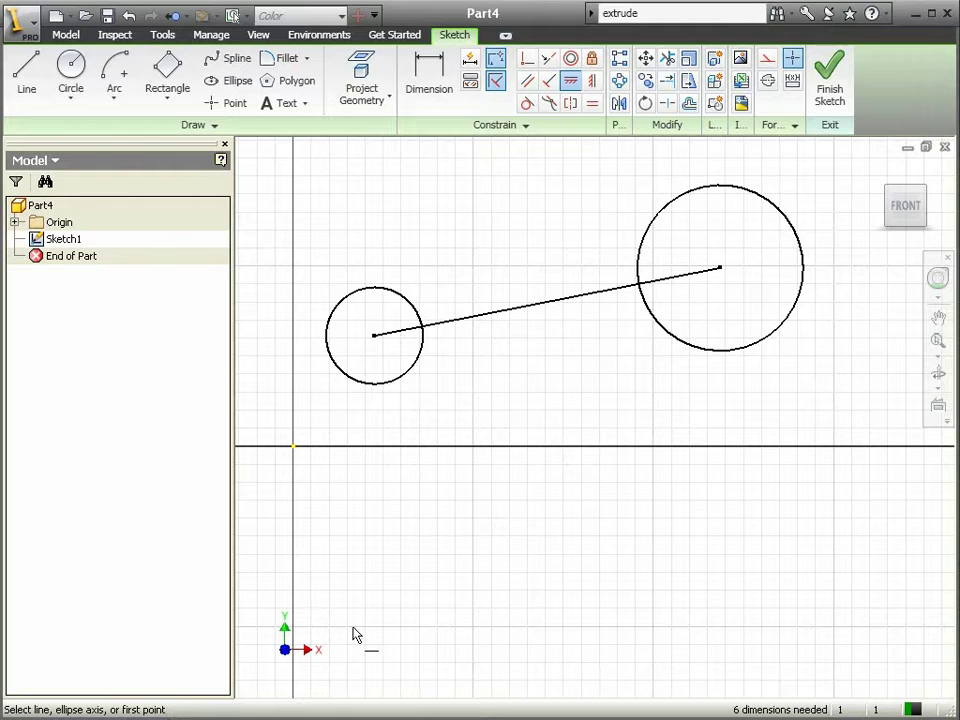
pyautogui.click(597, 298)
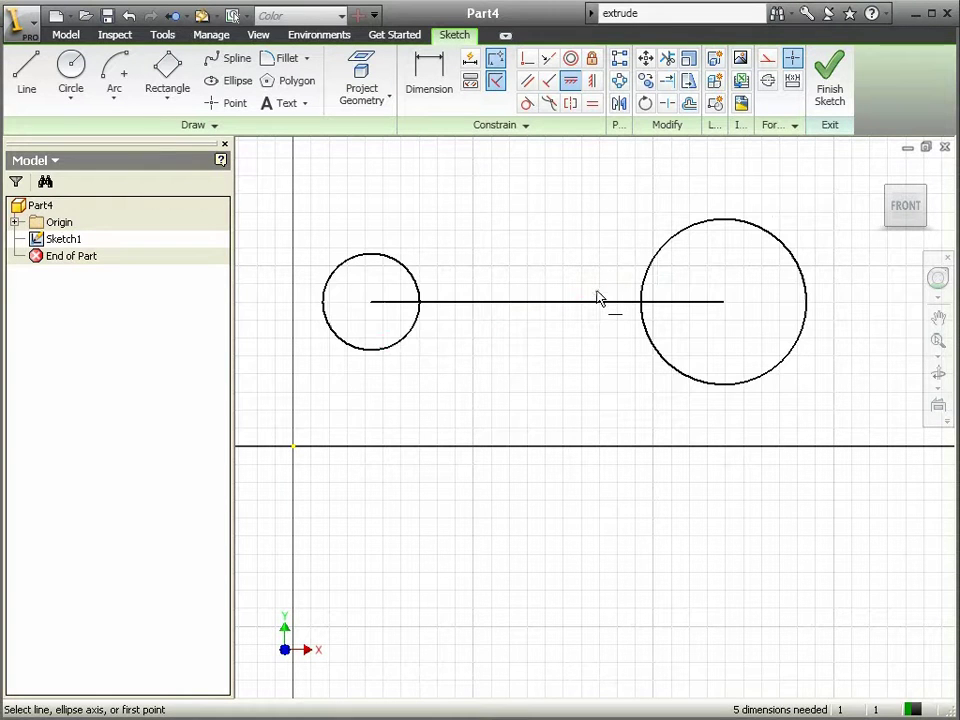
pyautogui.rightClick(510, 208)
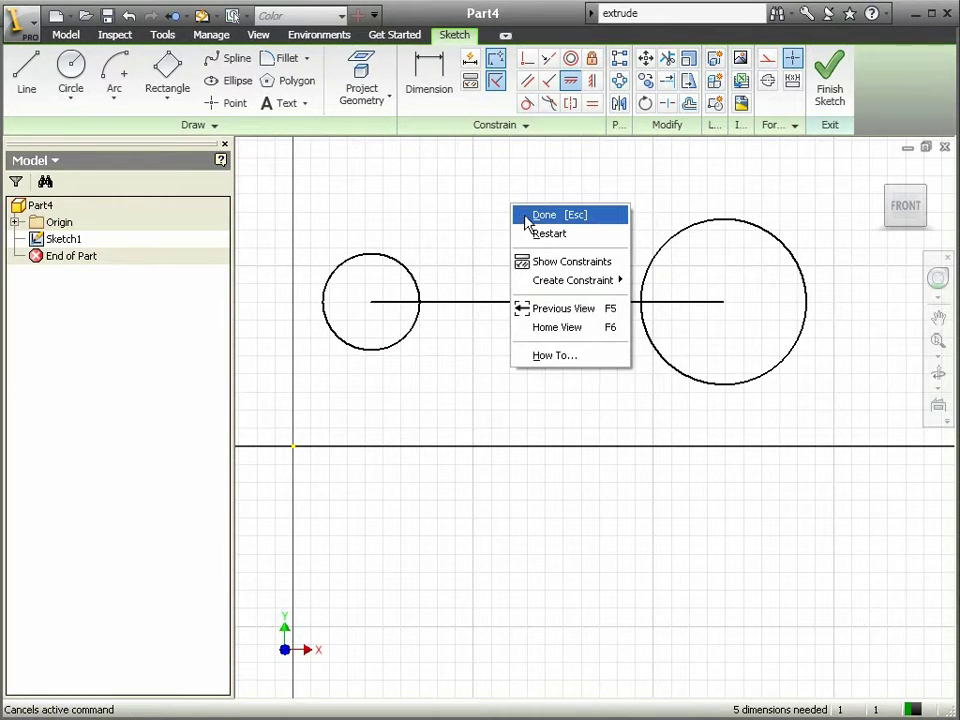
pyautogui.click(529, 222)
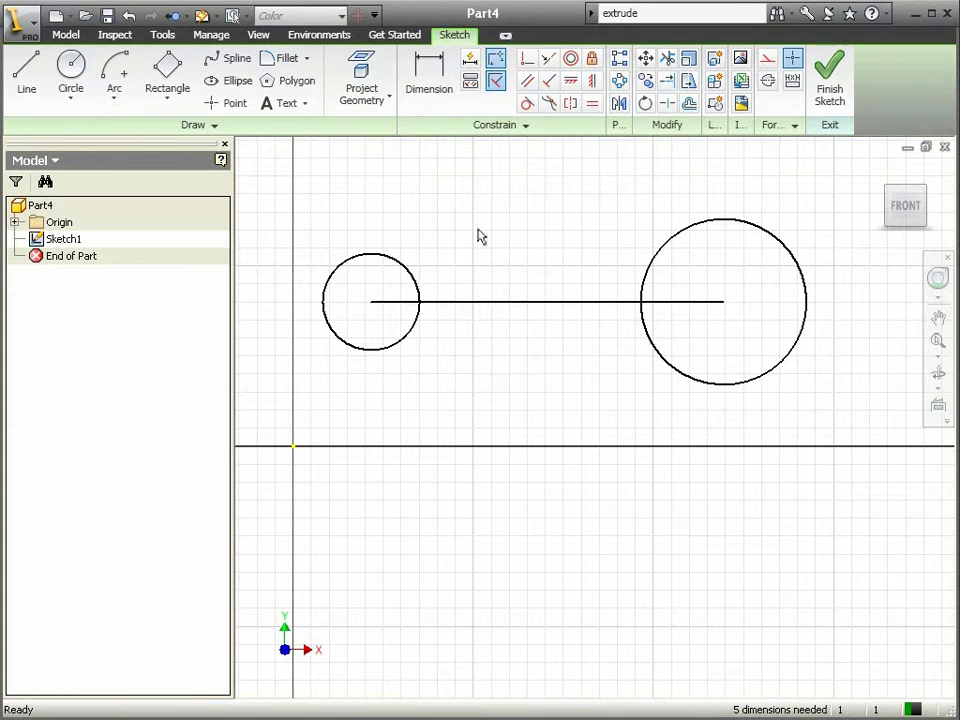
# - Draw a line across the upper side of both circles, tangent to each of them
pyautogui.click(28, 78)
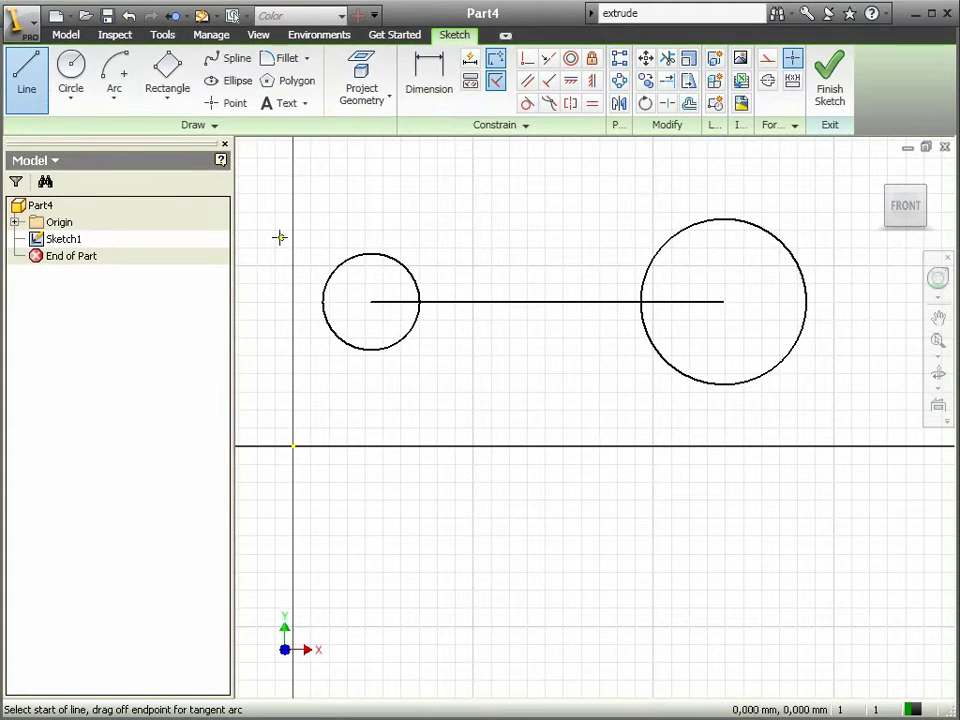
pyautogui.click(399, 264)
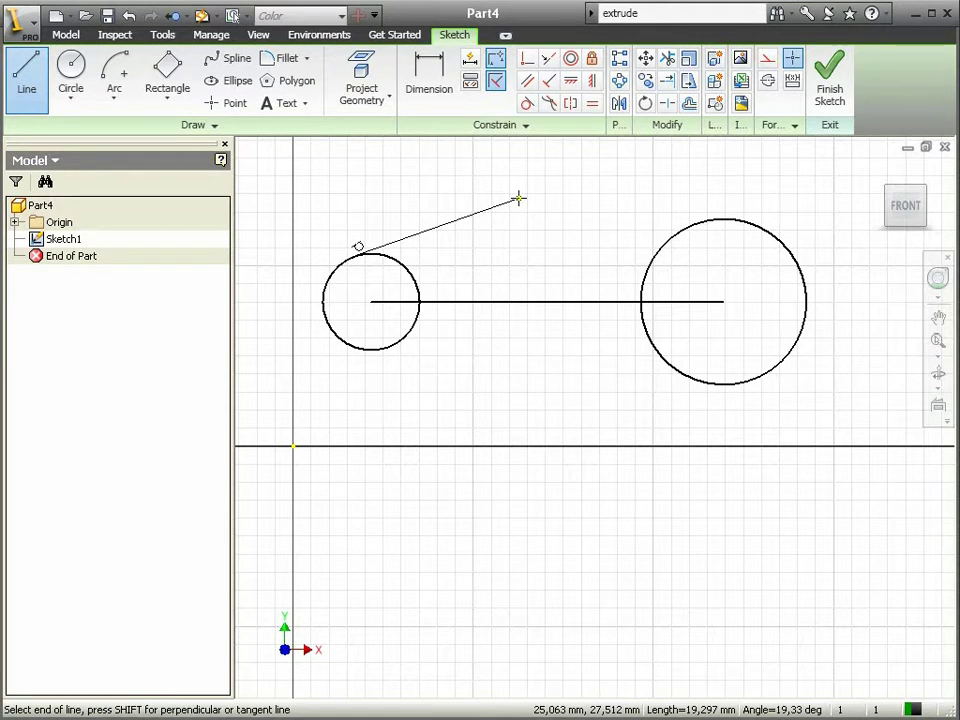
pyautogui.click(718, 215)
pyautogui.rightClick(560, 193)
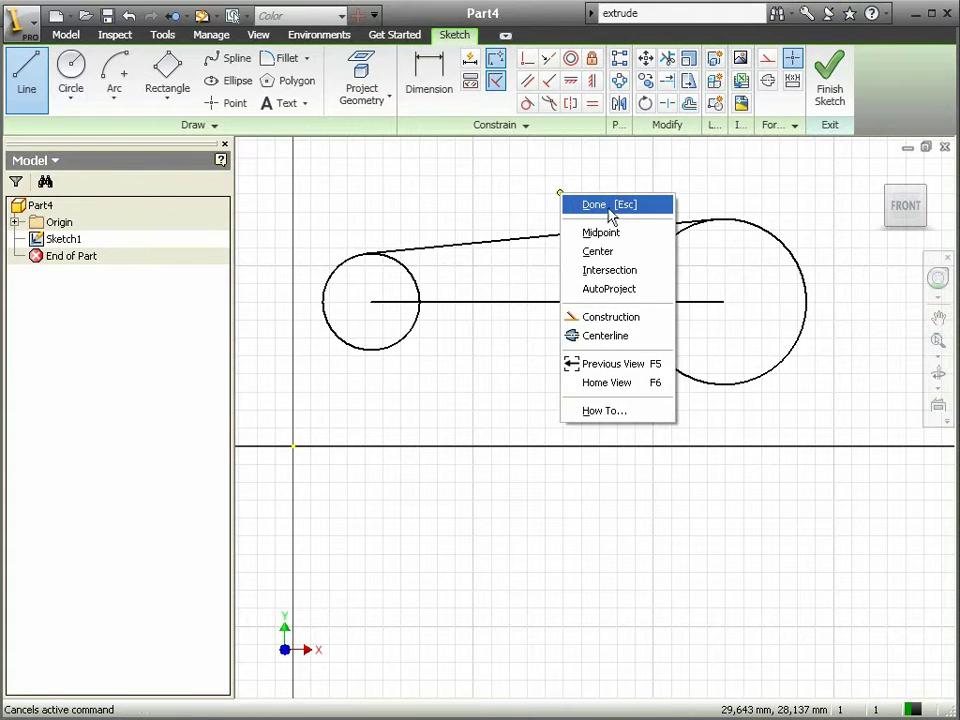
pyautogui.click(610, 205)
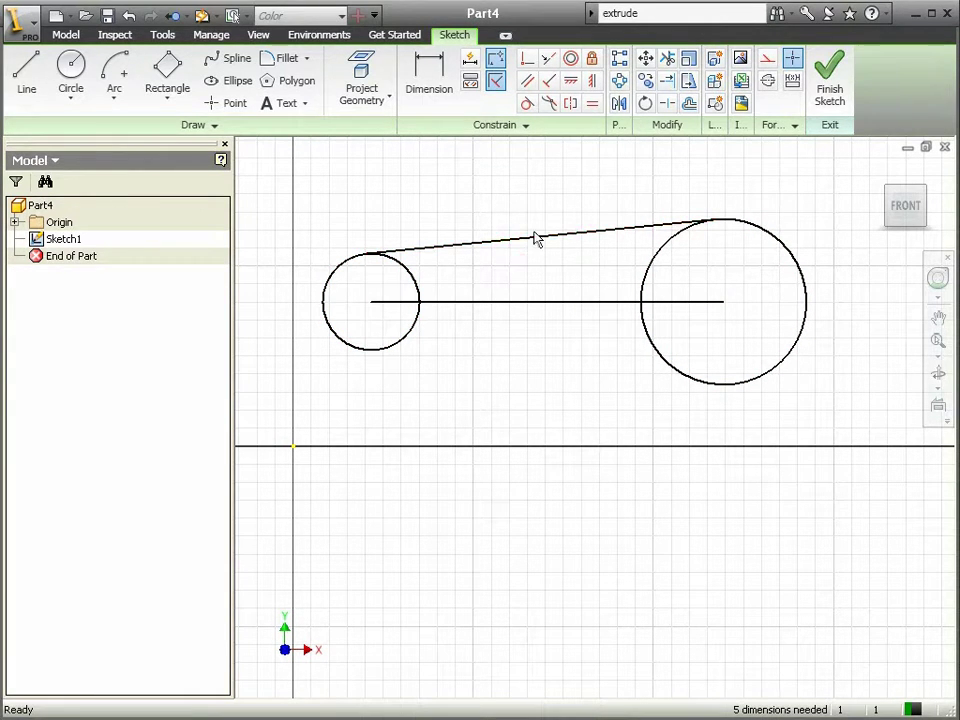
# - Apply an Equal constraint between the small left circle and the large right circle
pyautogui.click(593, 105)
pyautogui.click(420, 286)
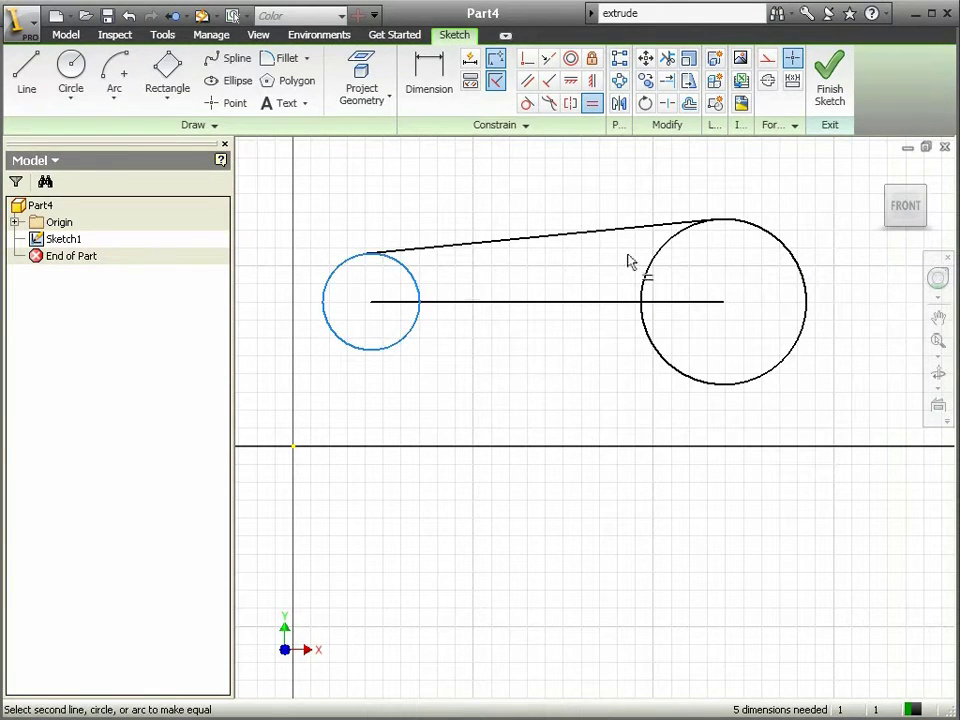
pyautogui.click(657, 263)
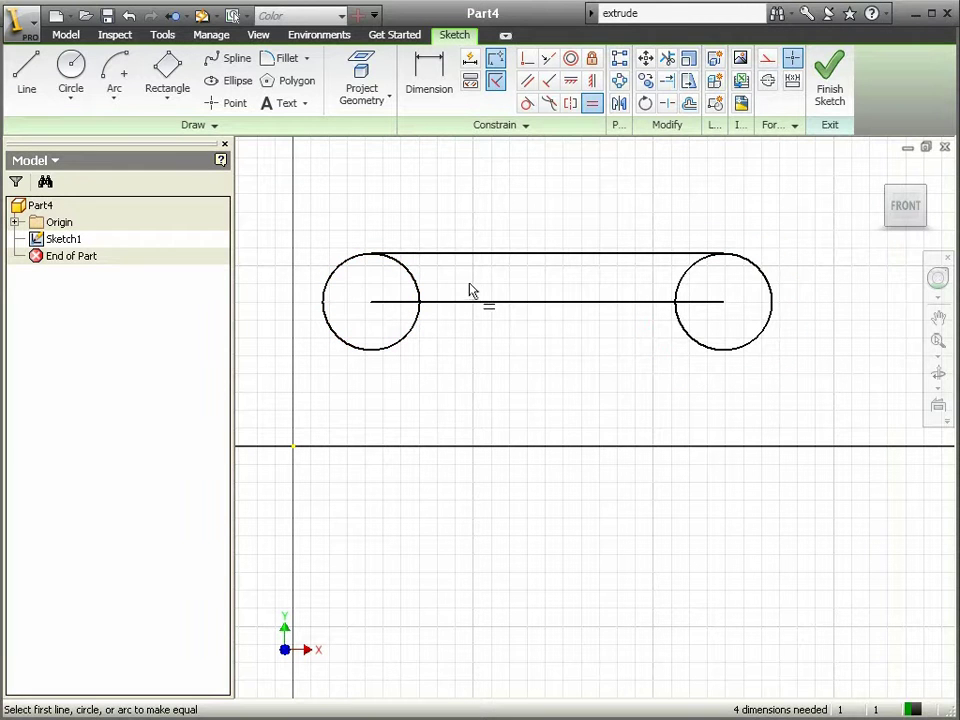
pyautogui.rightClick(538, 203)
pyautogui.click(557, 210)
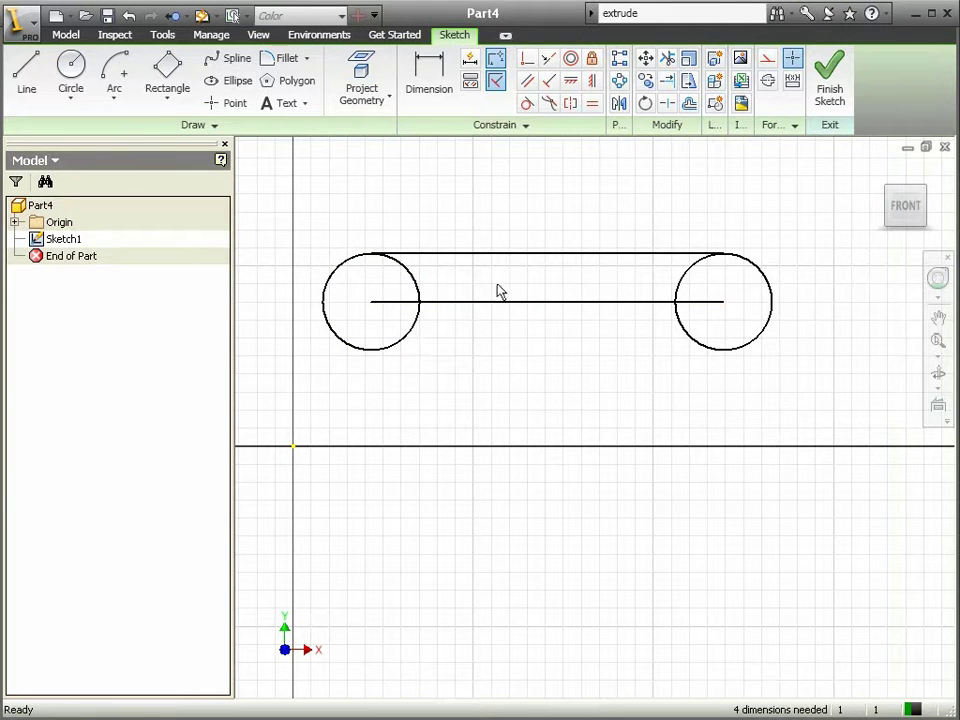
pyautogui.moveTo(390, 357)
pyautogui.mouseDown()
pyautogui.moveTo(418, 381)
pyautogui.moveTo(388, 360)
pyautogui.moveTo(621, 358)
pyautogui.moveTo(408, 343)
pyautogui.moveTo(394, 317)
pyautogui.moveTo(491, 216)
pyautogui.moveTo(476, 426)
pyautogui.moveTo(487, 460)
pyautogui.mouseUp()
pyautogui.rightClick(538, 257)
pyautogui.press('Escape')
pyautogui.click(129, 16)
# - Move the right circle closer to the left circle, shortening the line between their centres
pyautogui.moveTo(725, 305)
pyautogui.mouseDown()
pyautogui.moveTo(724, 332)
pyautogui.moveTo(709, 255)
pyautogui.moveTo(722, 326)
pyautogui.moveTo(598, 338)
pyautogui.moveTo(778, 321)
pyautogui.moveTo(579, 321)
pyautogui.moveTo(583, 304)
pyautogui.moveTo(620, 302)
pyautogui.moveTo(639, 285)
pyautogui.mouseUp()
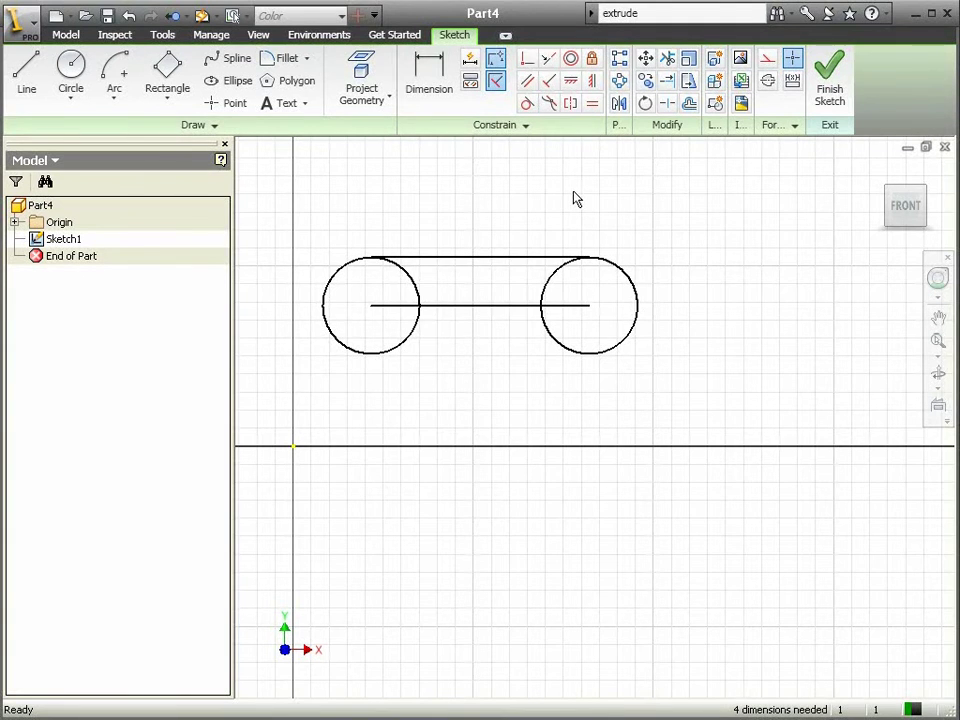
# - Show the constraints on the upper line and delete its tangent constraint with the right circle
pyautogui.click(478, 92)
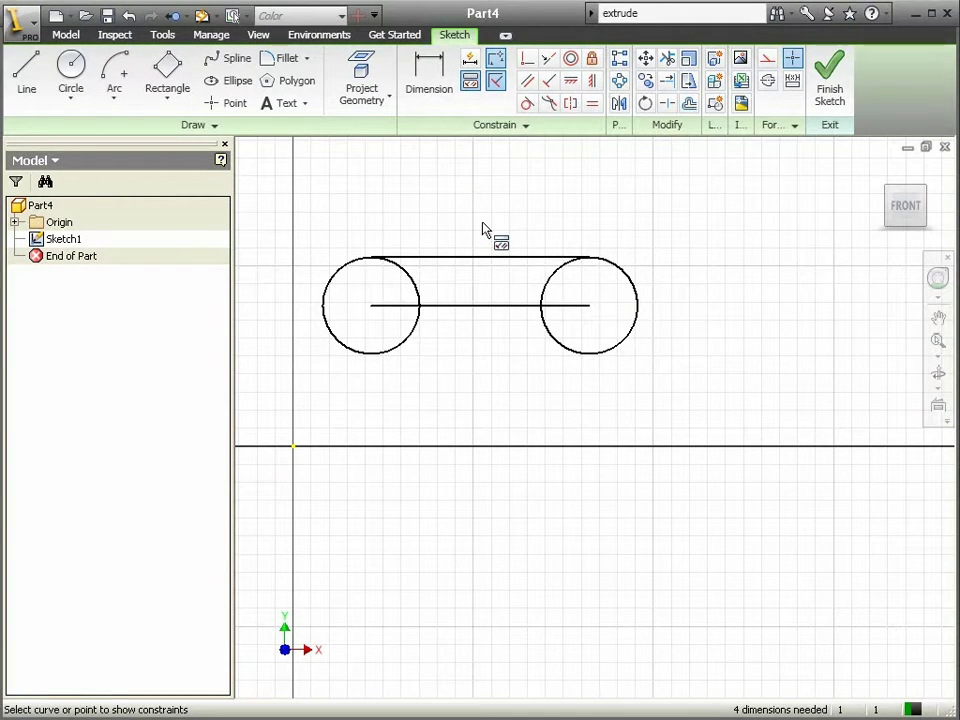
pyautogui.click(449, 262)
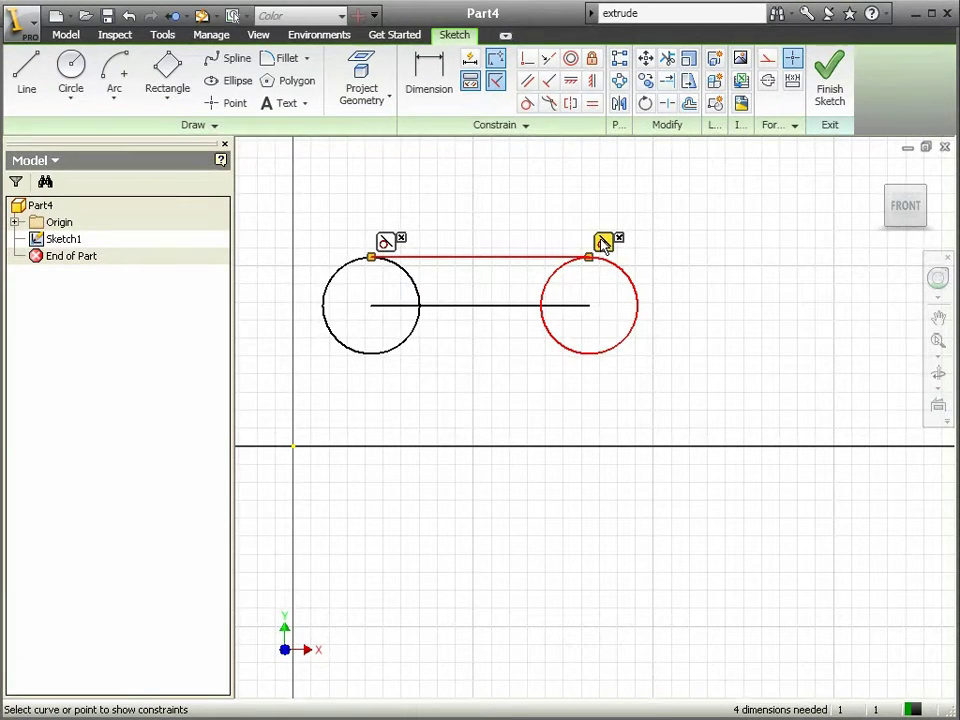
pyautogui.click(603, 243)
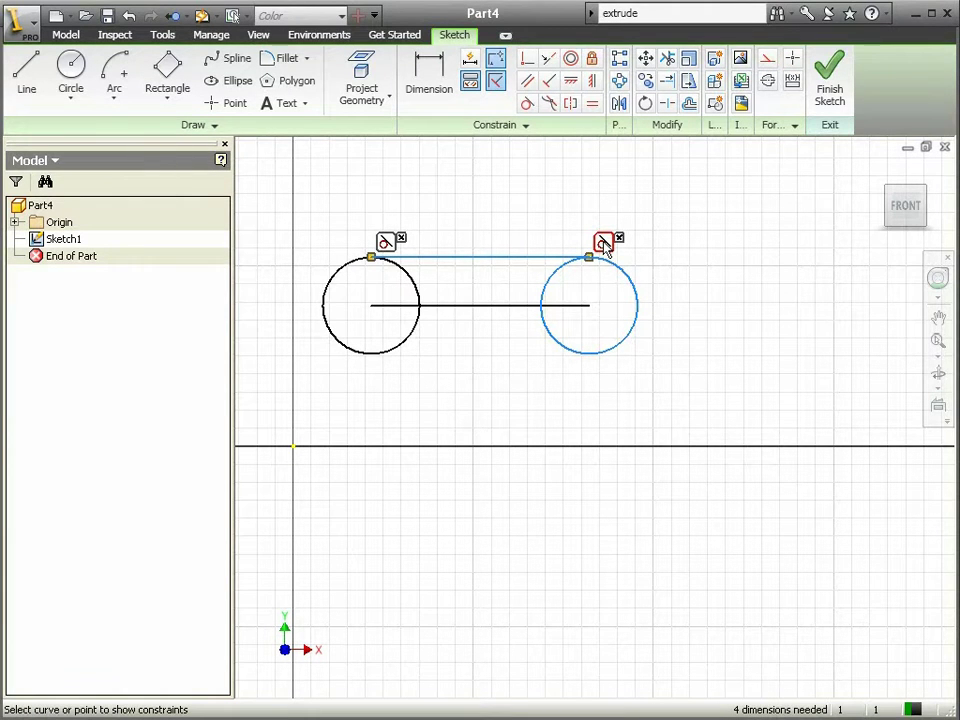
pyautogui.rightClick(604, 245)
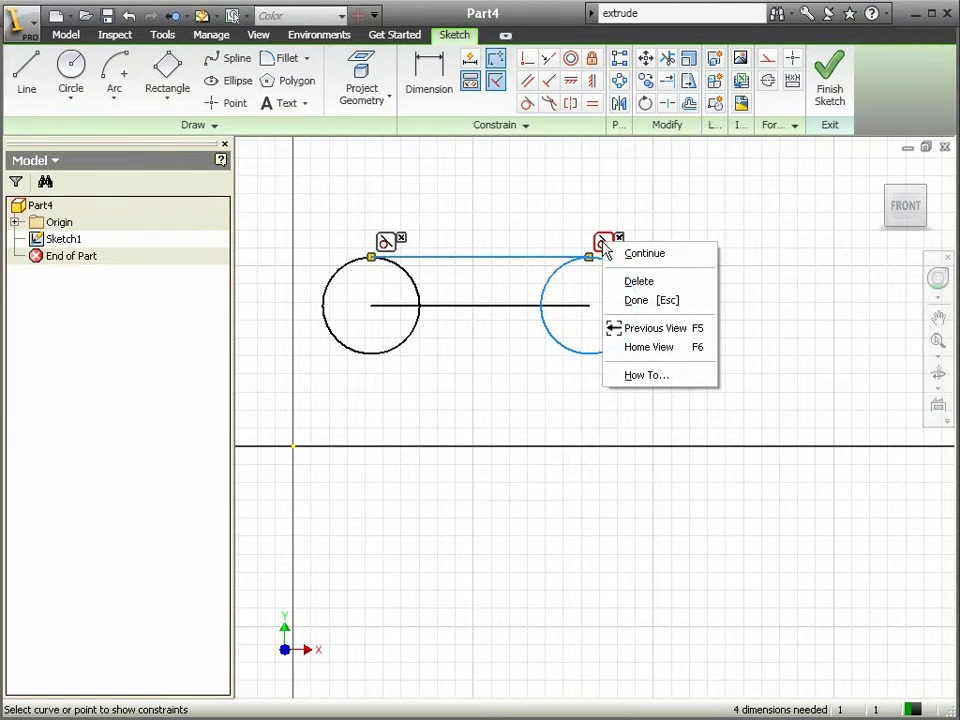
pyautogui.click(638, 281)
pyautogui.rightClick(572, 190)
pyautogui.click(605, 216)
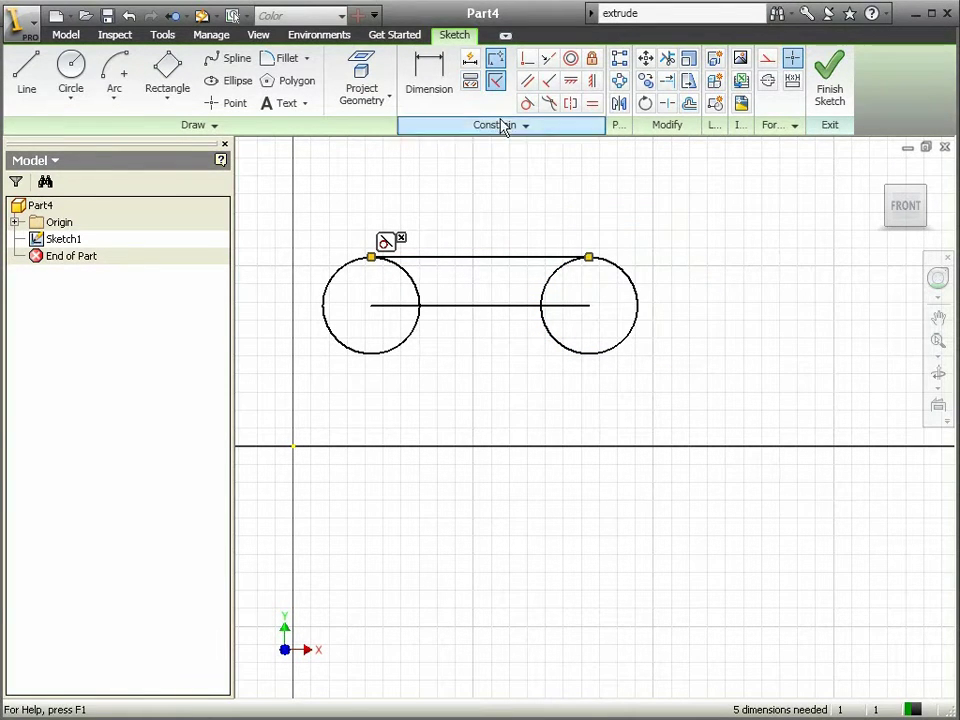
# - Display the constraints on all of the sketch geometry at once, and hide them all again
pyautogui.click(476, 97)
pyautogui.moveTo(306, 199)
pyautogui.mouseDown()
pyautogui.moveTo(608, 370)
pyautogui.moveTo(688, 394)
pyautogui.mouseUp()
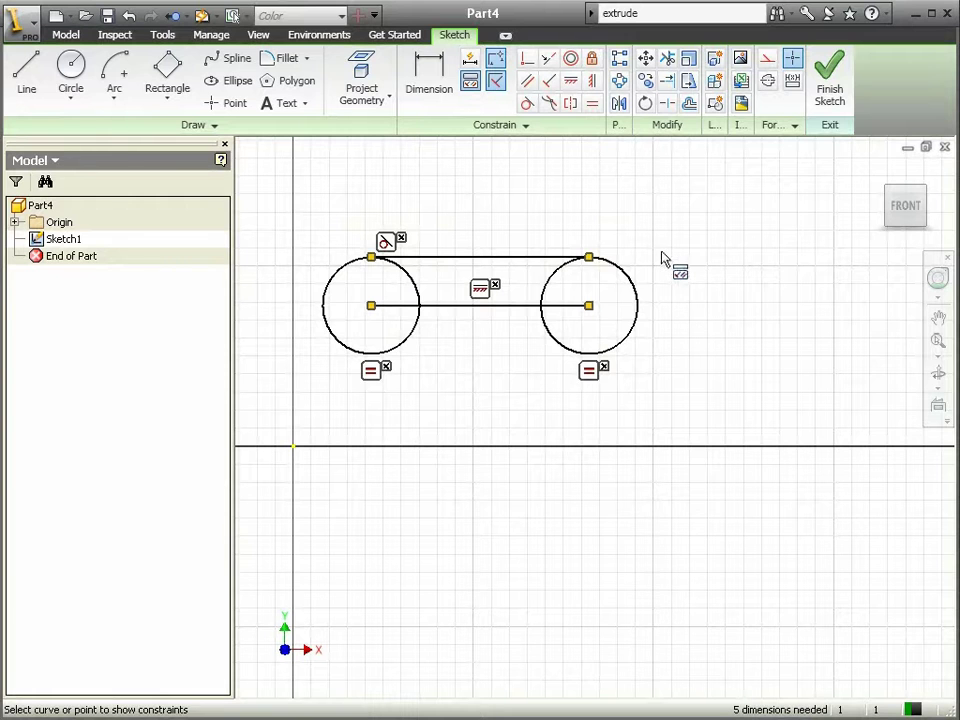
pyautogui.rightClick(569, 199)
pyautogui.click(590, 222)
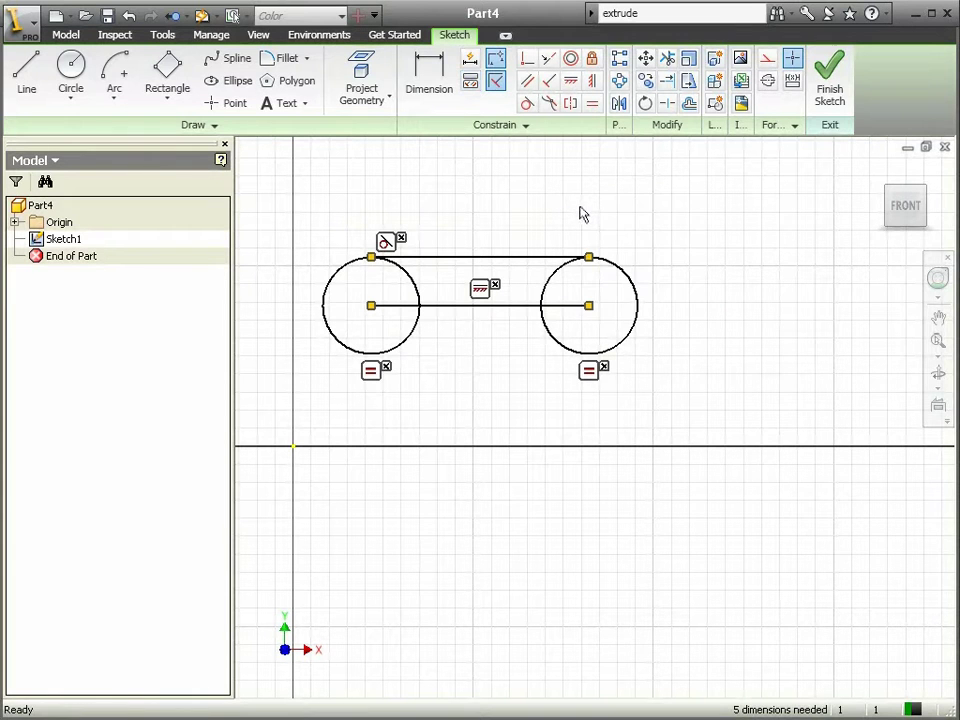
pyautogui.rightClick(504, 173)
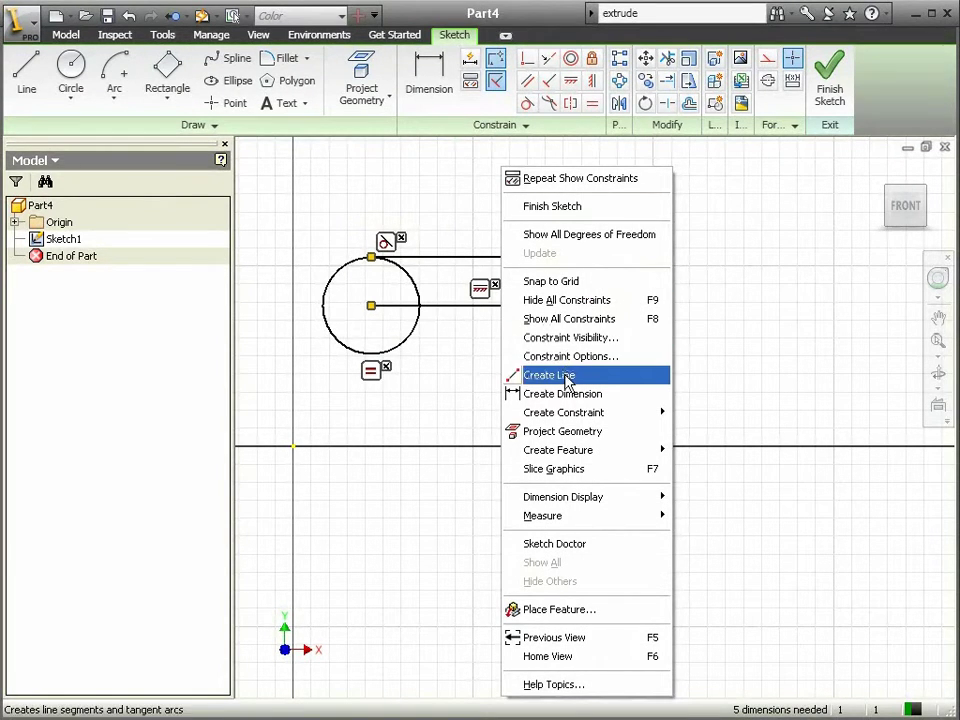
pyautogui.click(561, 304)
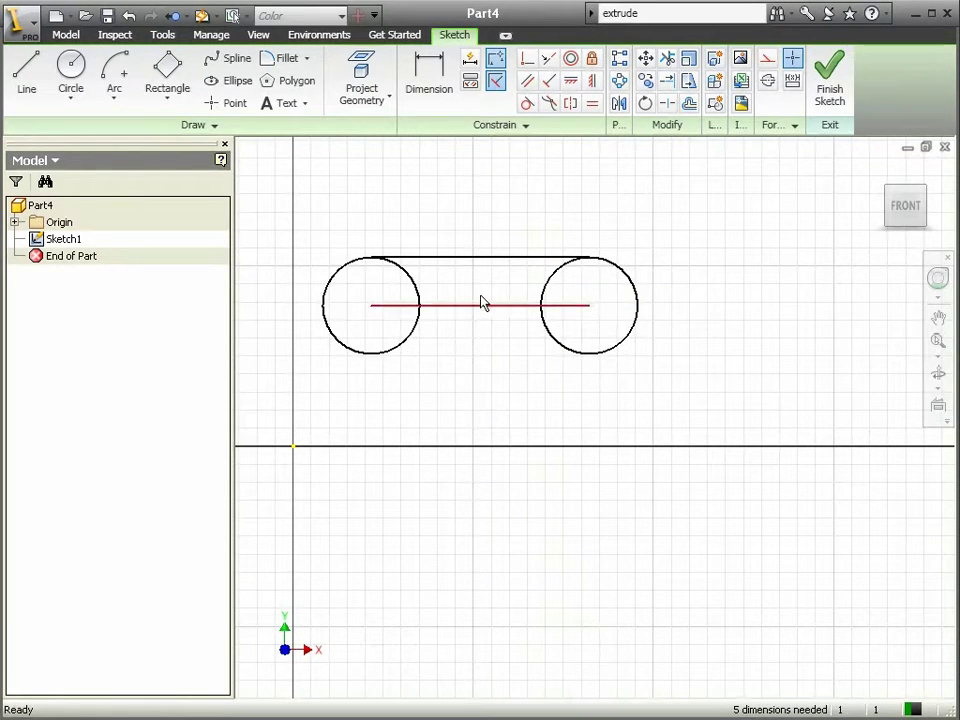
# - Review the Constraint Visibility settings and accept them with every constraint type enabled
pyautogui.rightClick(481, 190)
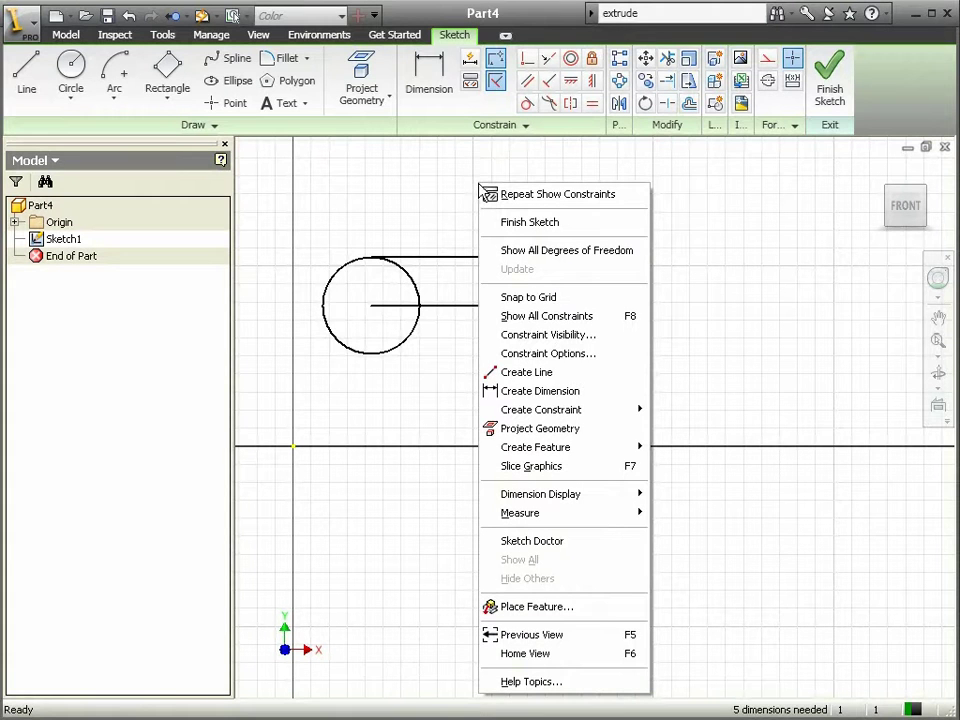
pyautogui.click(537, 340)
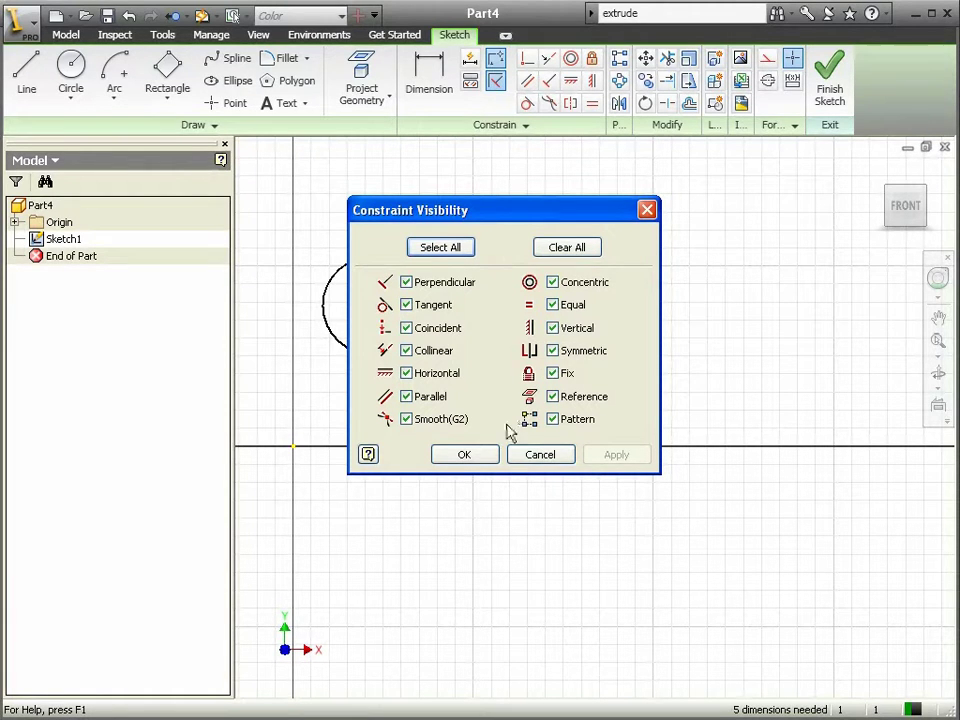
pyautogui.click(475, 461)
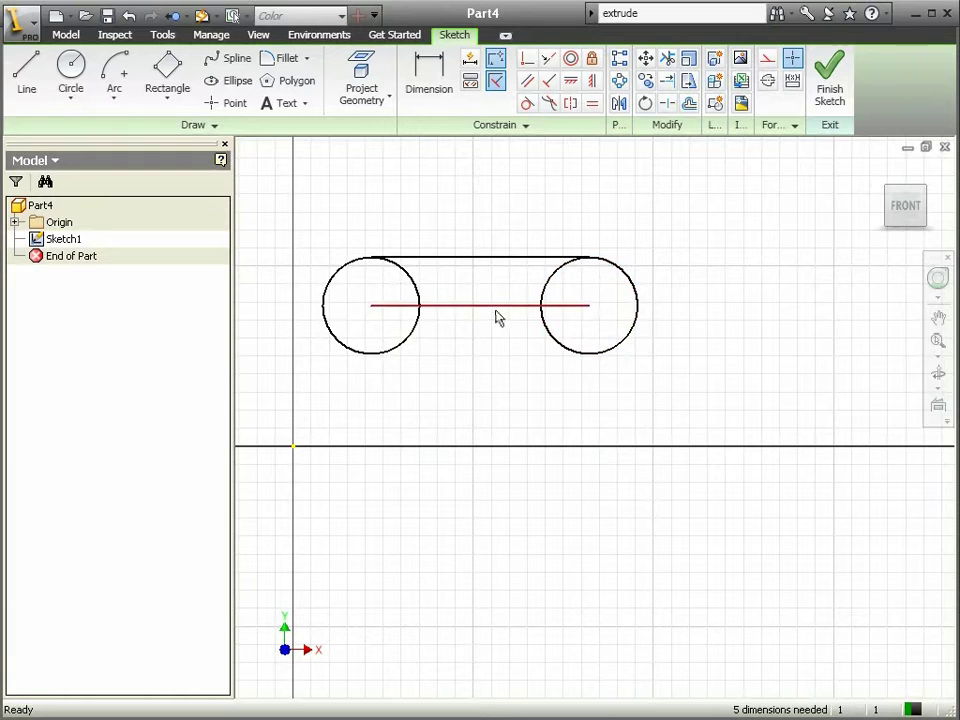
# - Display the upper line's degrees of freedom and reposition its left end to test how the sketch moves
pyautogui.moveTo(464, 335); pyautogui.dragTo(476, 249, button='middle')
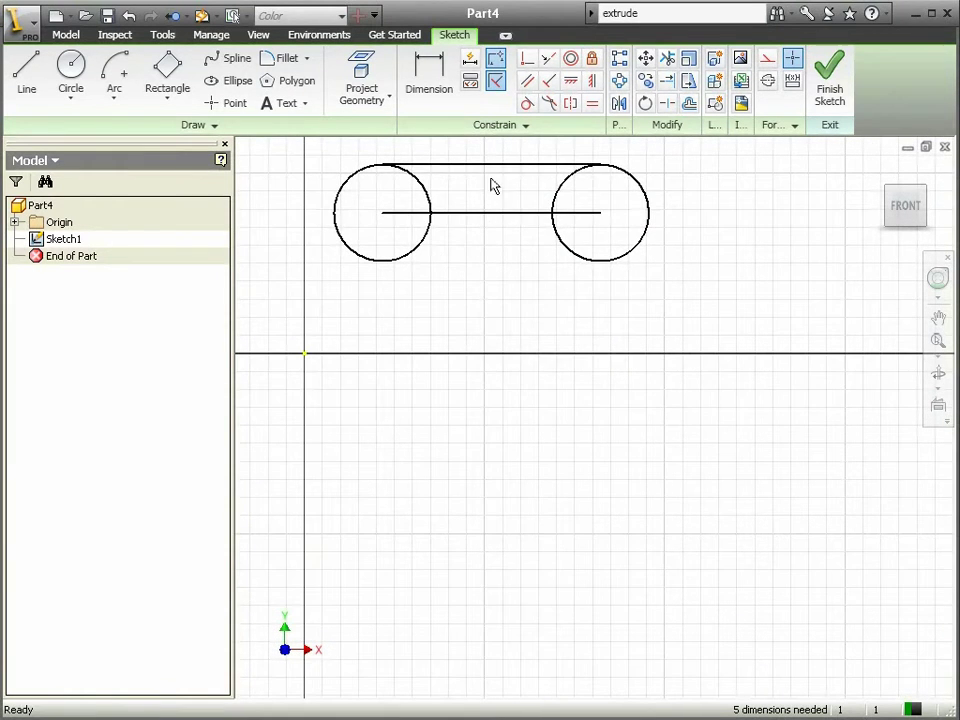
pyautogui.rightClick(485, 165)
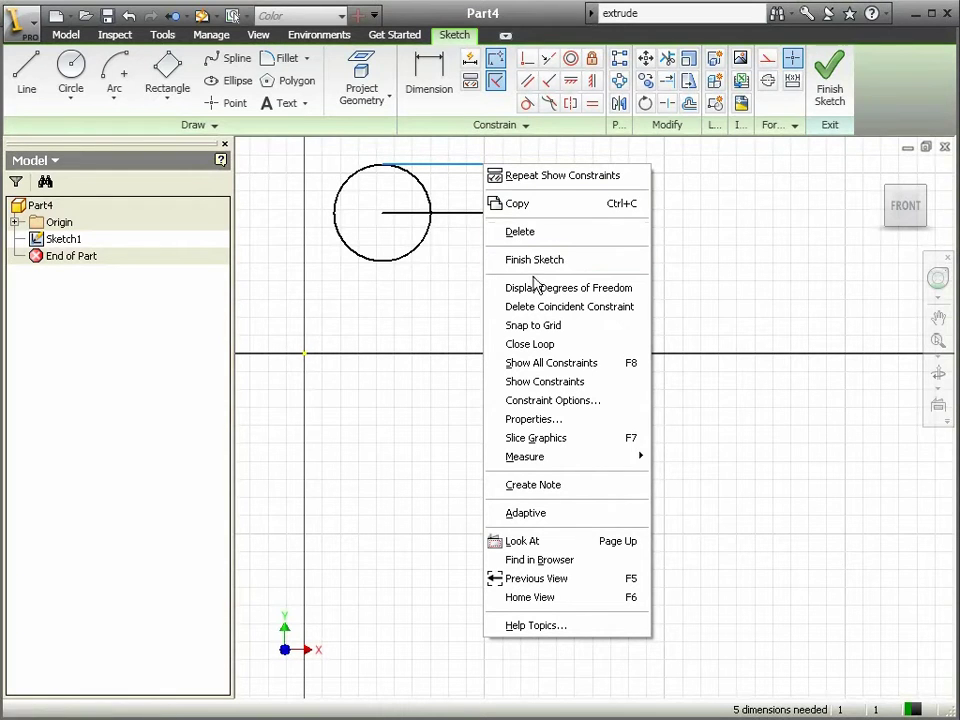
pyautogui.click(588, 298)
pyautogui.moveTo(506, 281); pyautogui.dragTo(510, 357, button='middle')
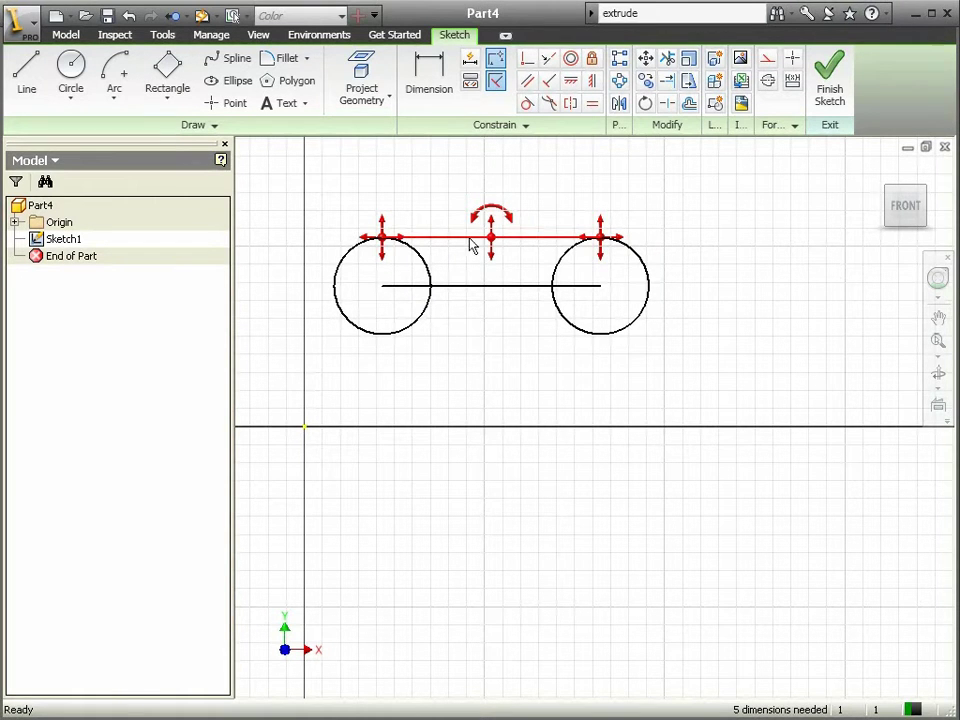
pyautogui.moveTo(385, 248)
pyautogui.mouseDown()
pyautogui.moveTo(386, 225)
pyautogui.moveTo(385, 304)
pyautogui.moveTo(388, 229)
pyautogui.mouseUp()
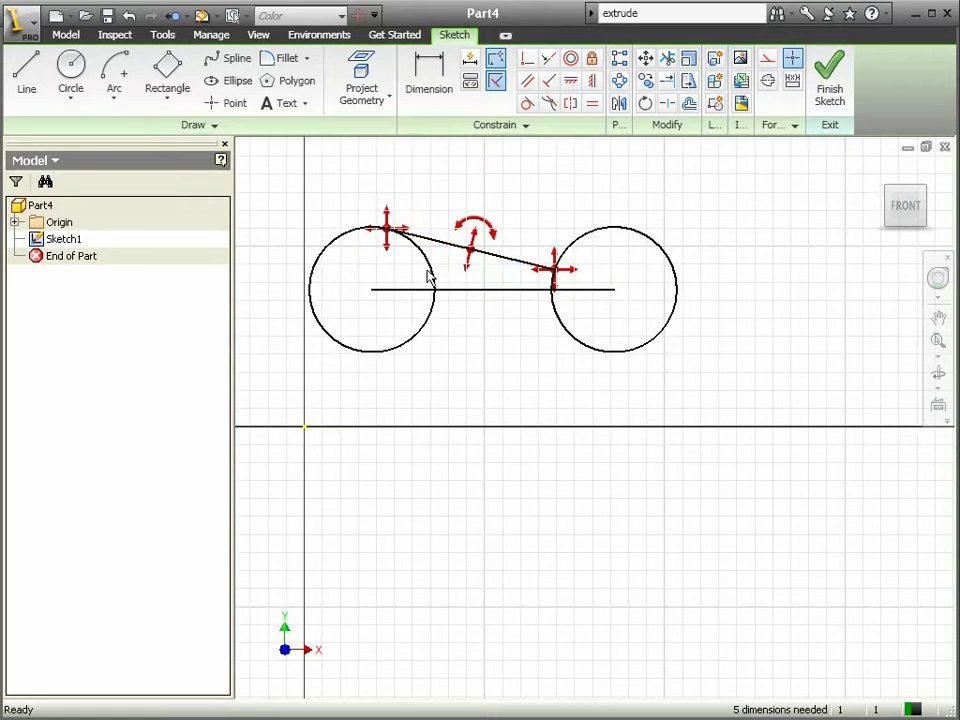
# - Reposition the upper line to test its freedom, and move its right end to the upper part of the right circle
pyautogui.moveTo(469, 258)
pyautogui.mouseDown()
pyautogui.moveTo(485, 220)
pyautogui.moveTo(467, 268)
pyautogui.moveTo(456, 261)
pyautogui.mouseUp()
pyautogui.click(476, 258)
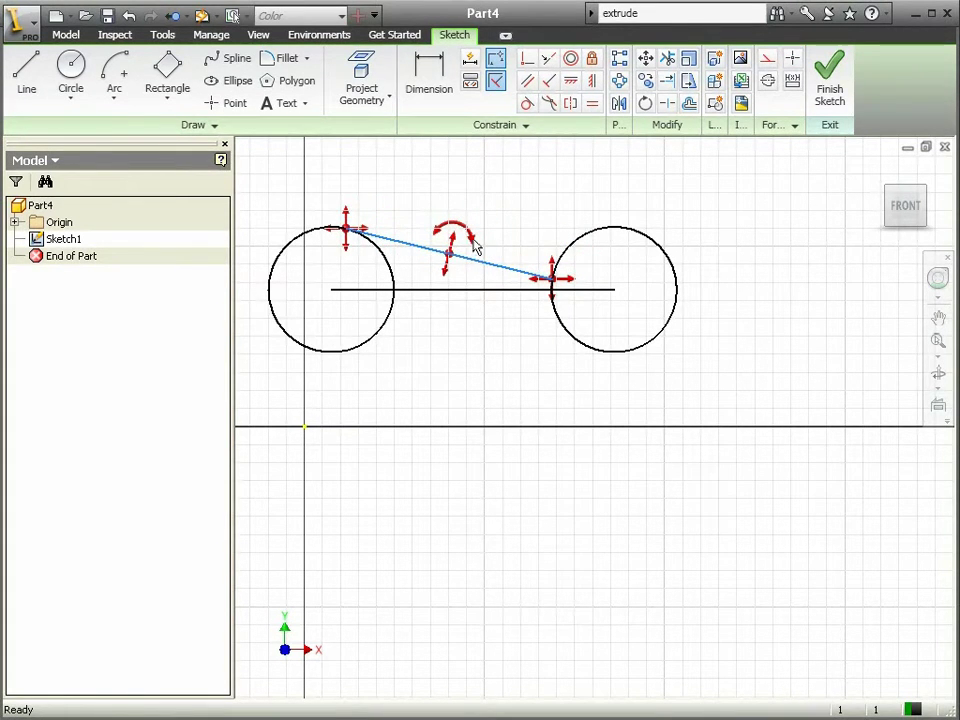
pyautogui.click(472, 249)
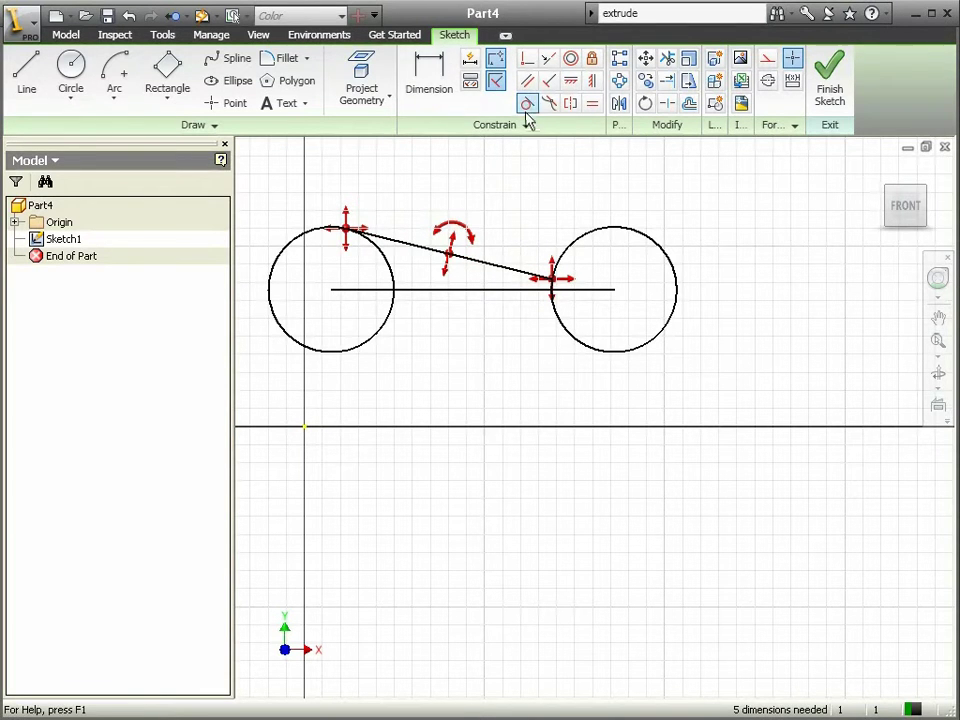
pyautogui.moveTo(553, 283)
pyautogui.mouseDown()
pyautogui.moveTo(568, 221)
pyautogui.moveTo(579, 219)
pyautogui.moveTo(537, 228)
pyautogui.mouseUp()
pyautogui.moveTo(589, 197); pyautogui.dragTo(641, 232, button='middle')
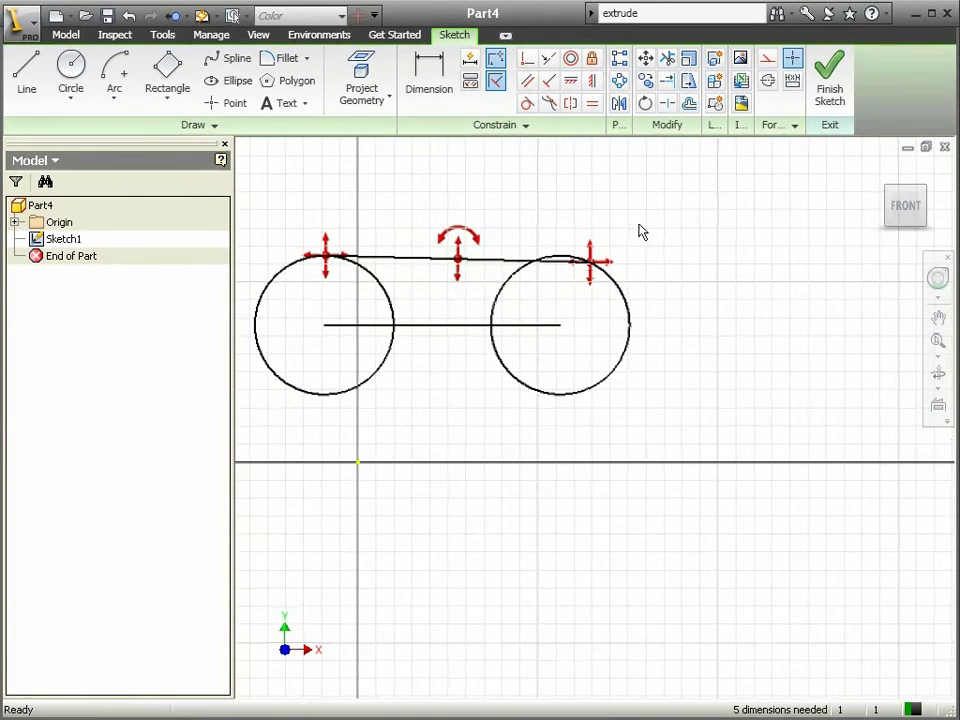
# - Apply a tangent constraint between the right circle and the upper line, and hide all degrees of freedom
pyautogui.click(526, 105)
pyautogui.click(511, 279)
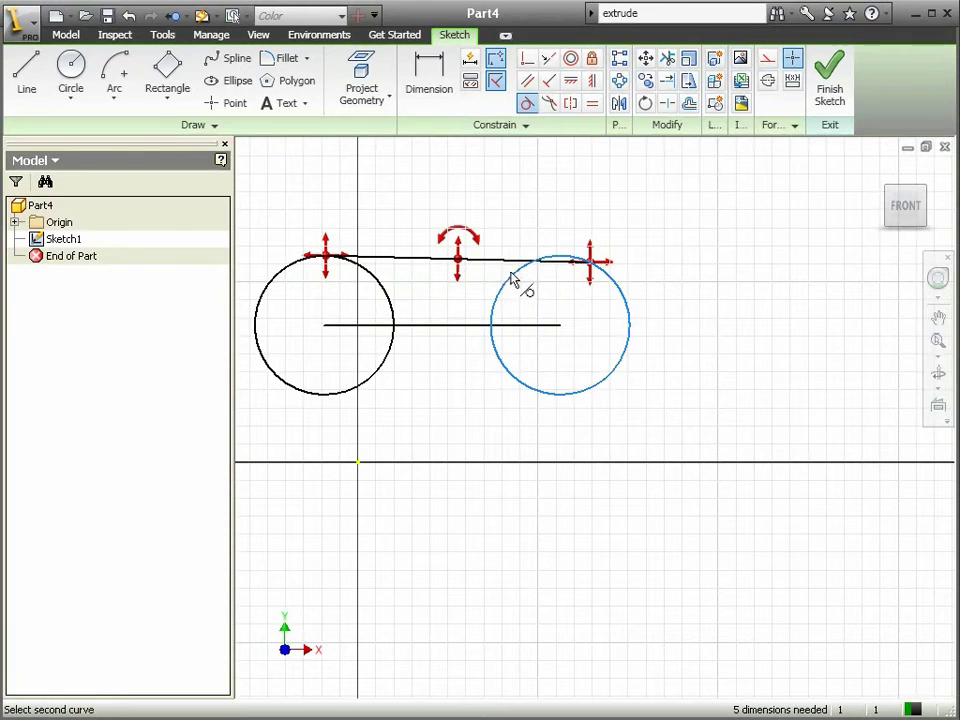
pyautogui.click(520, 268)
pyautogui.rightClick(617, 197)
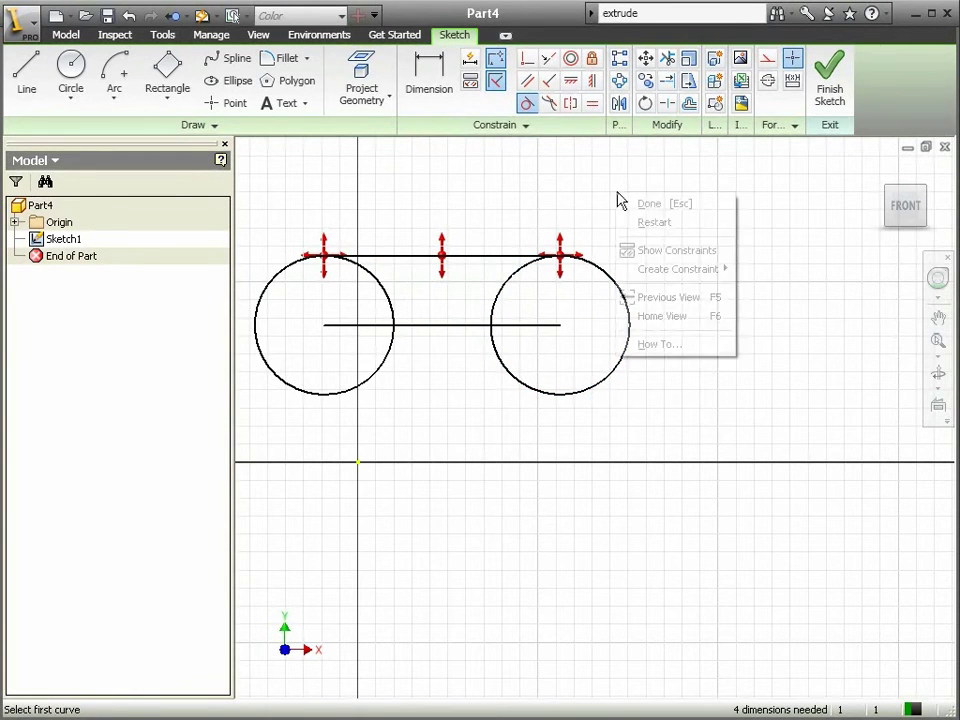
pyautogui.click(643, 216)
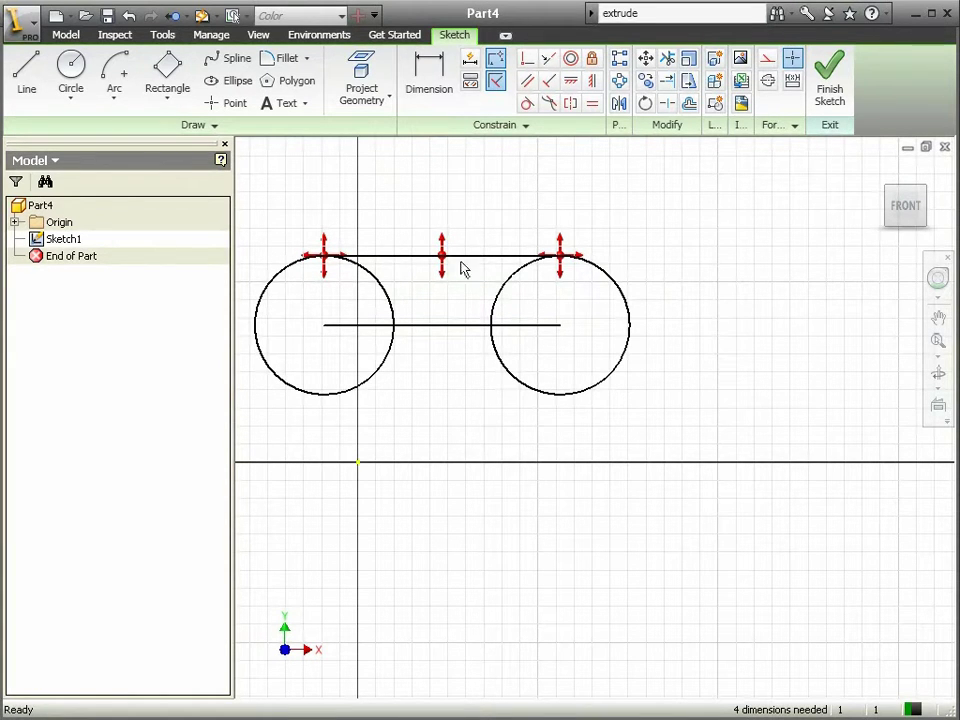
pyautogui.rightClick(466, 184)
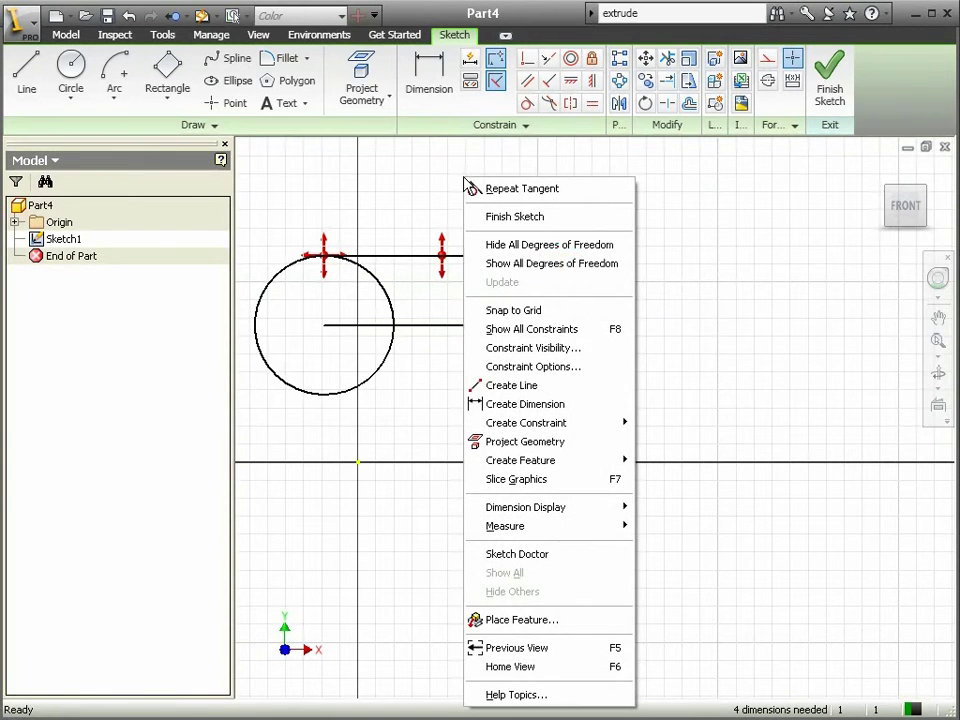
pyautogui.click(513, 250)
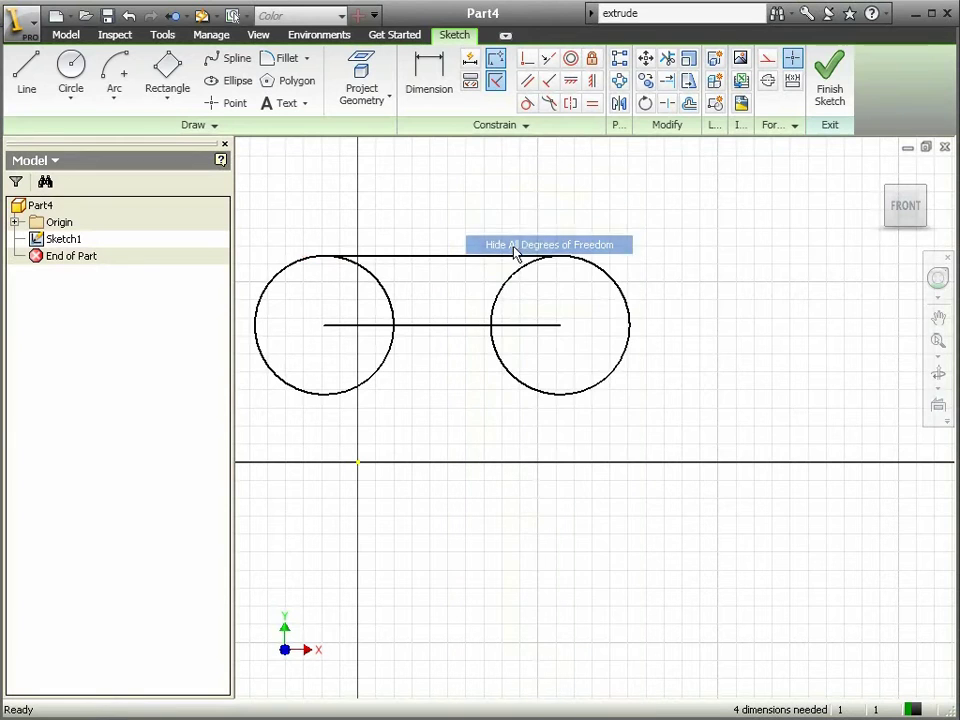
# - Display the degrees of freedom of all the sketch geometry, and hide them again
pyautogui.rightClick(429, 165)
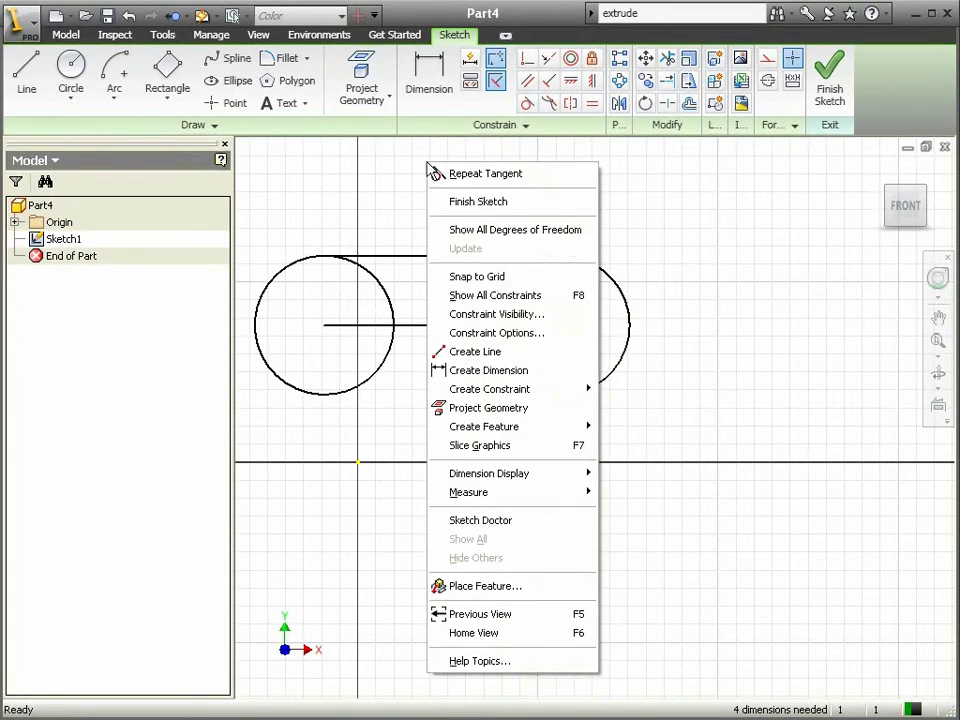
pyautogui.click(515, 237)
pyautogui.moveTo(426, 313)
pyautogui.mouseDown(button='middle')
pyautogui.moveTo(484, 259)
pyautogui.moveTo(490, 272)
pyautogui.mouseUp(button='middle')
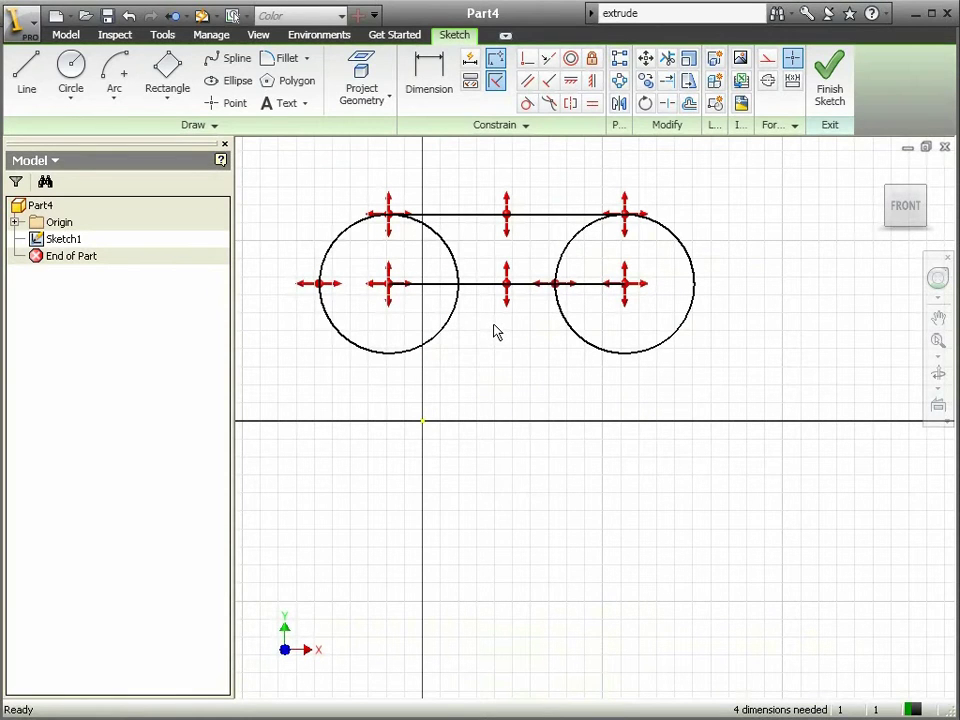
pyautogui.rightClick(486, 189)
pyautogui.click(516, 248)
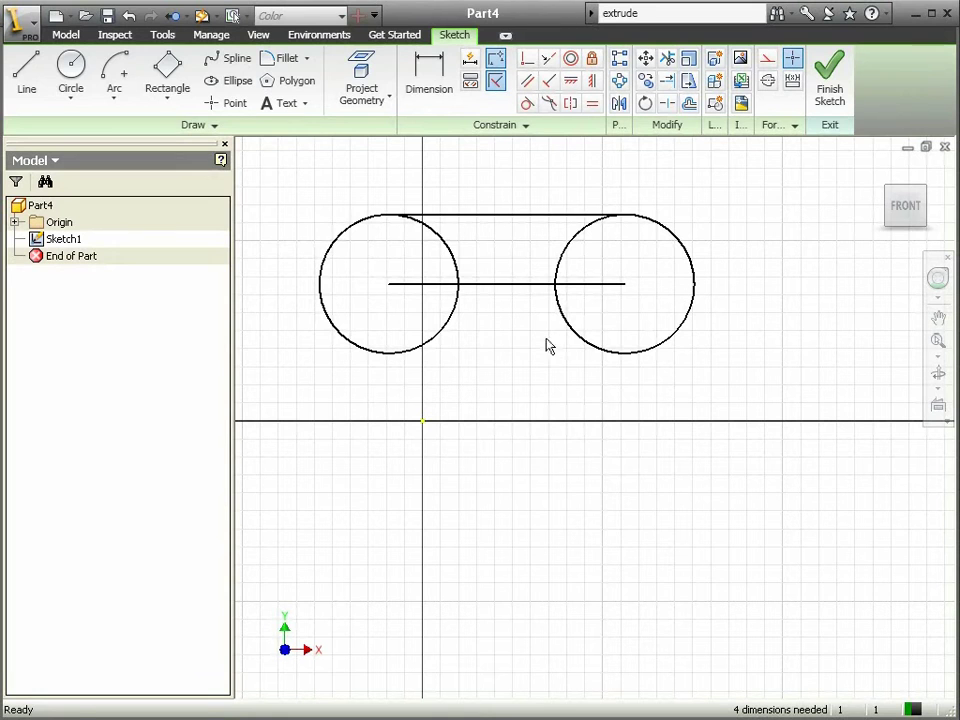
# - Sketch a separate horizontal line about 30 mm long to the right of the circles, level with their centre line
pyautogui.click(33, 78)
pyautogui.moveTo(519, 364)
pyautogui.mouseDown(button='middle')
pyautogui.moveTo(377, 285)
pyautogui.moveTo(402, 452)
pyautogui.moveTo(308, 556)
pyautogui.mouseUp(button='middle')
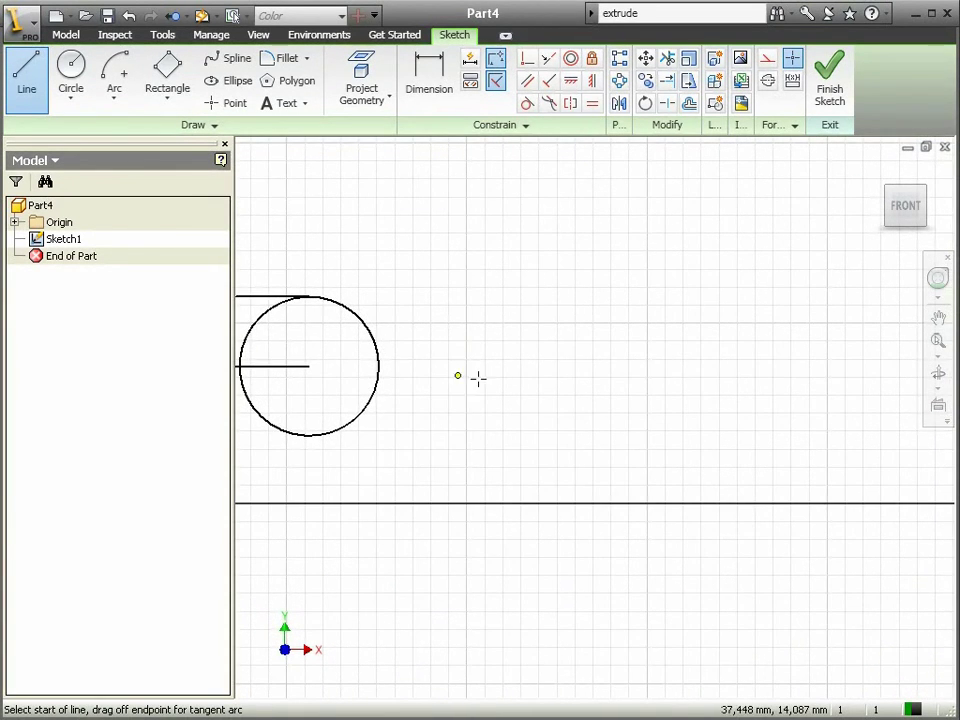
pyautogui.click(761, 365)
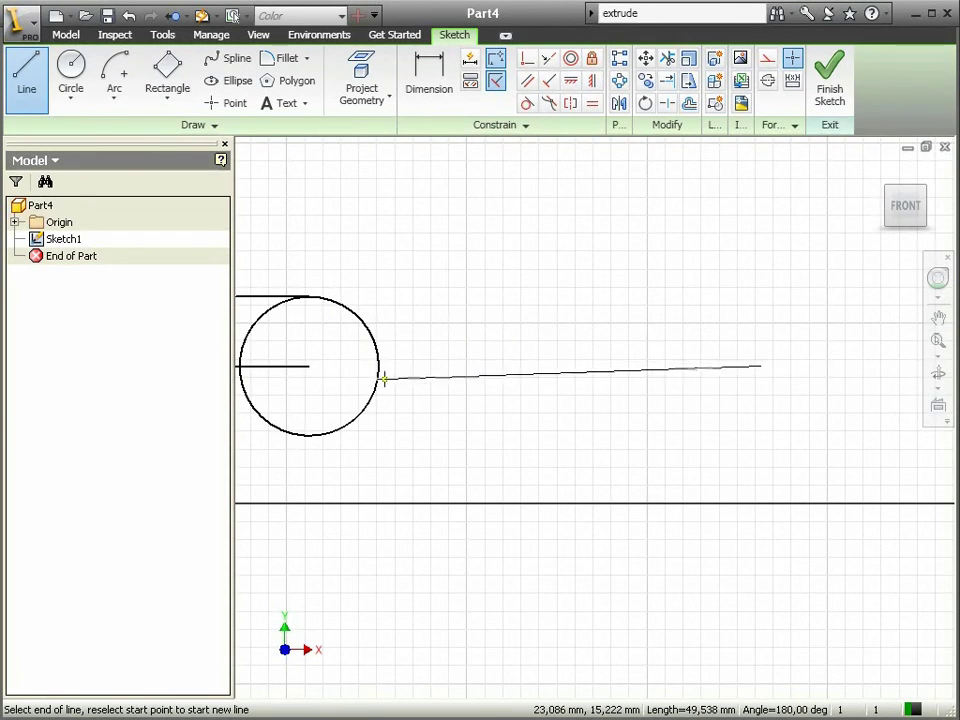
pyautogui.click(487, 366)
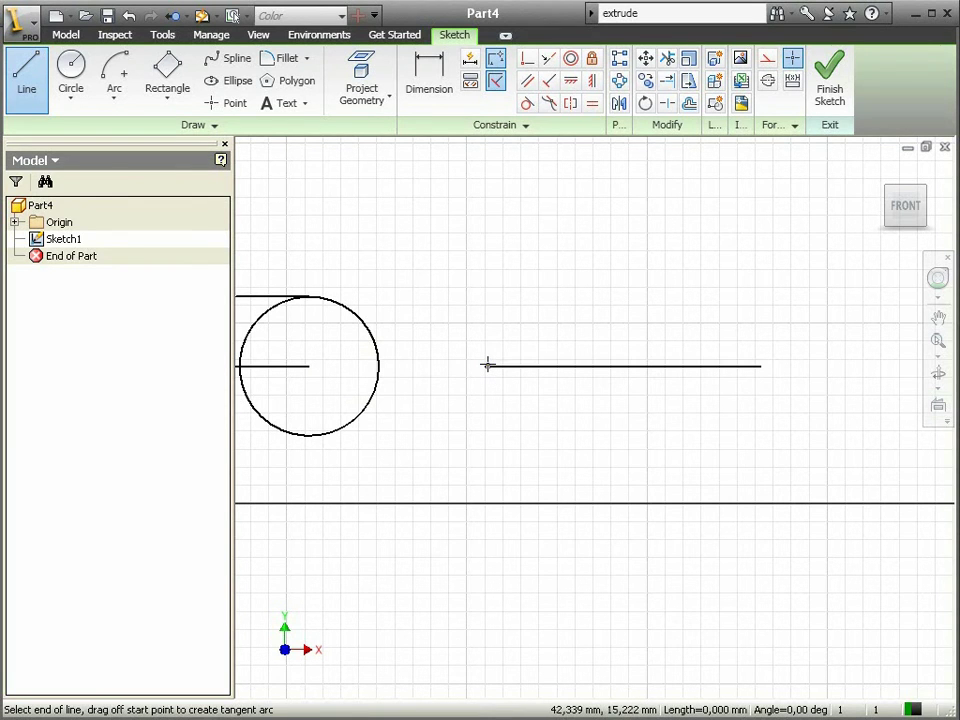
pyautogui.rightClick(498, 291)
pyautogui.click(520, 303)
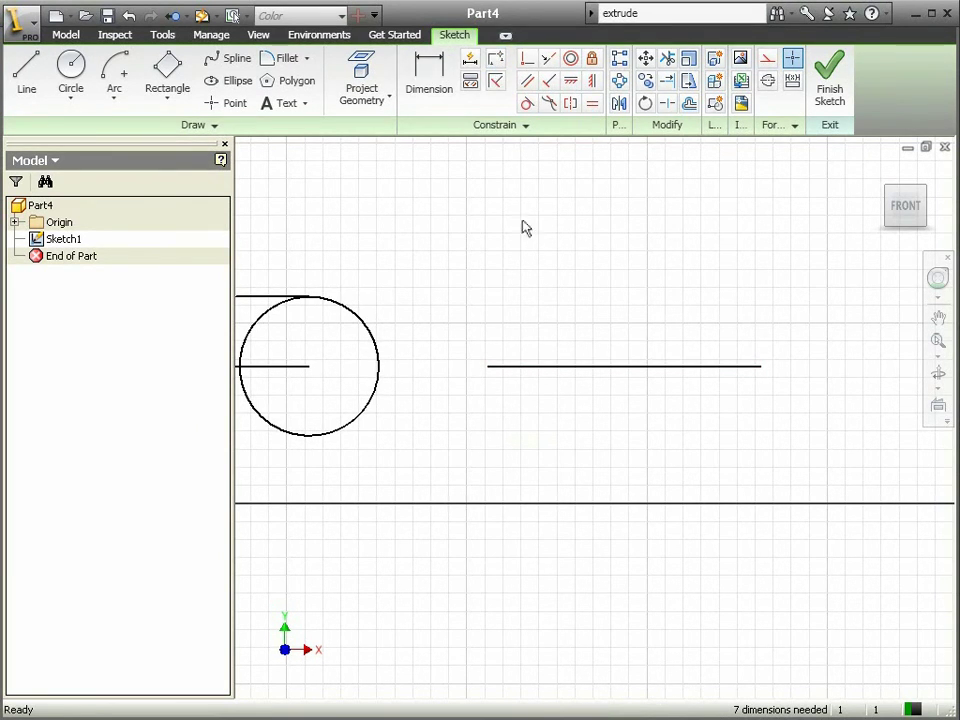
pyautogui.click(26, 75)
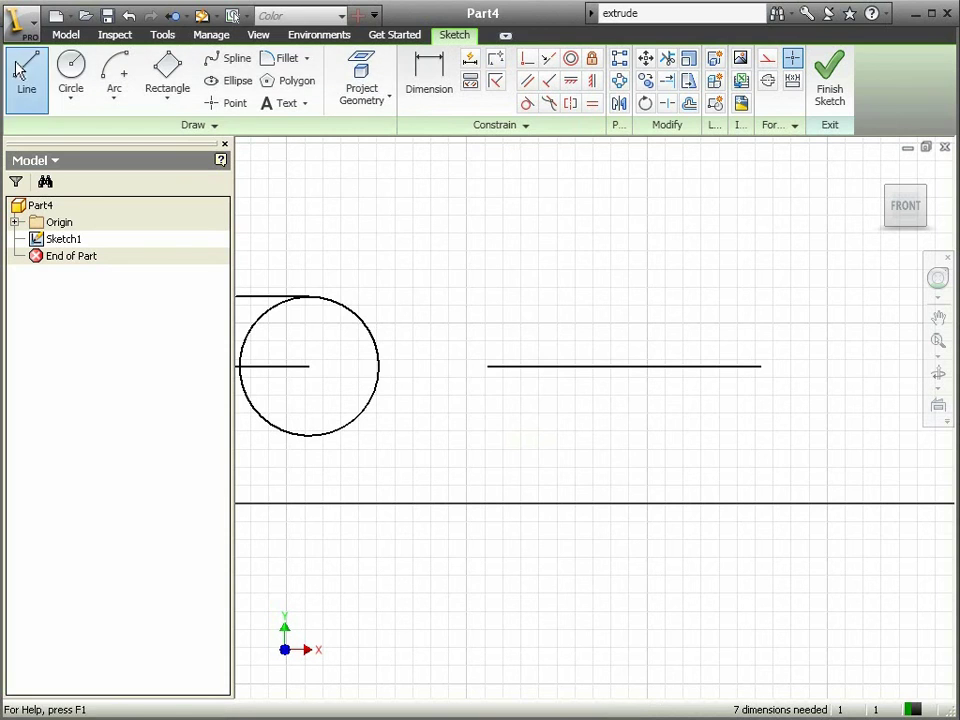
pyautogui.click(474, 243)
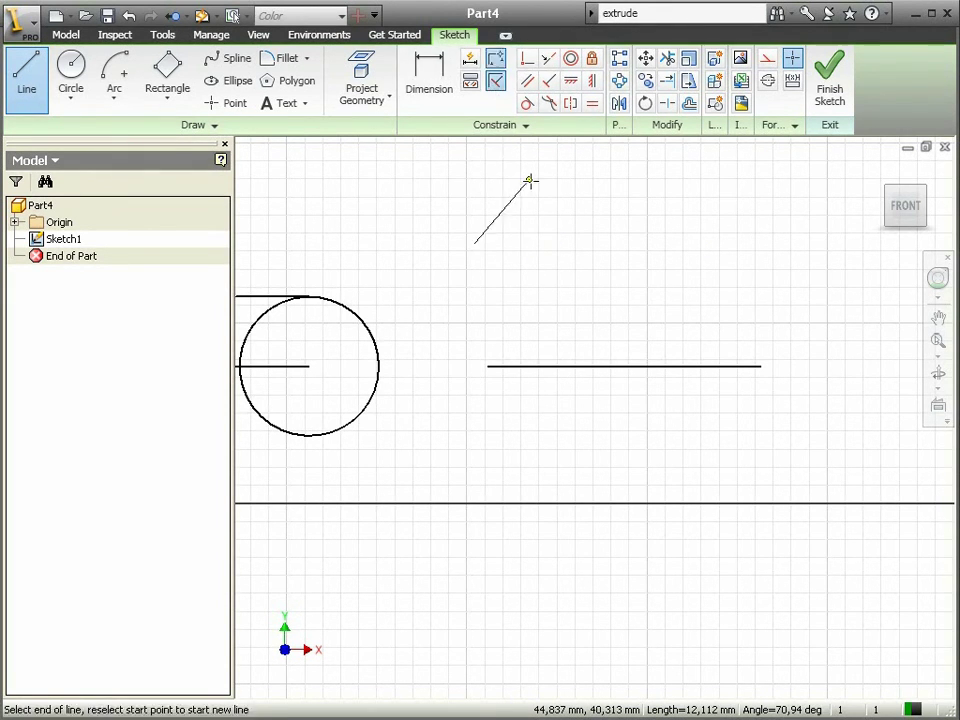
pyautogui.rightClick(564, 256)
pyautogui.click(598, 268)
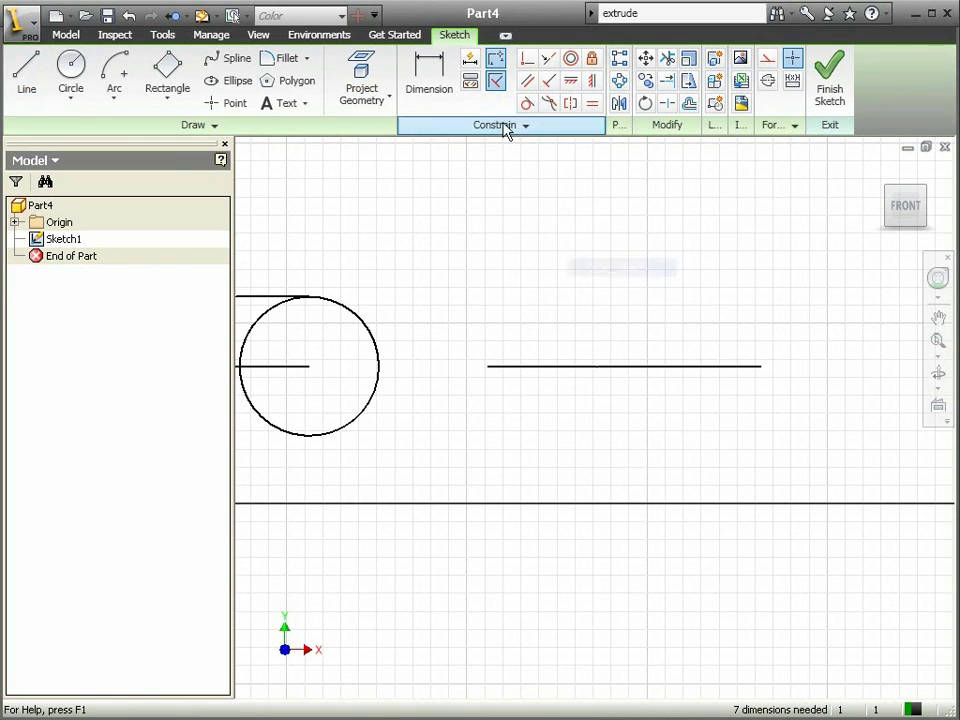